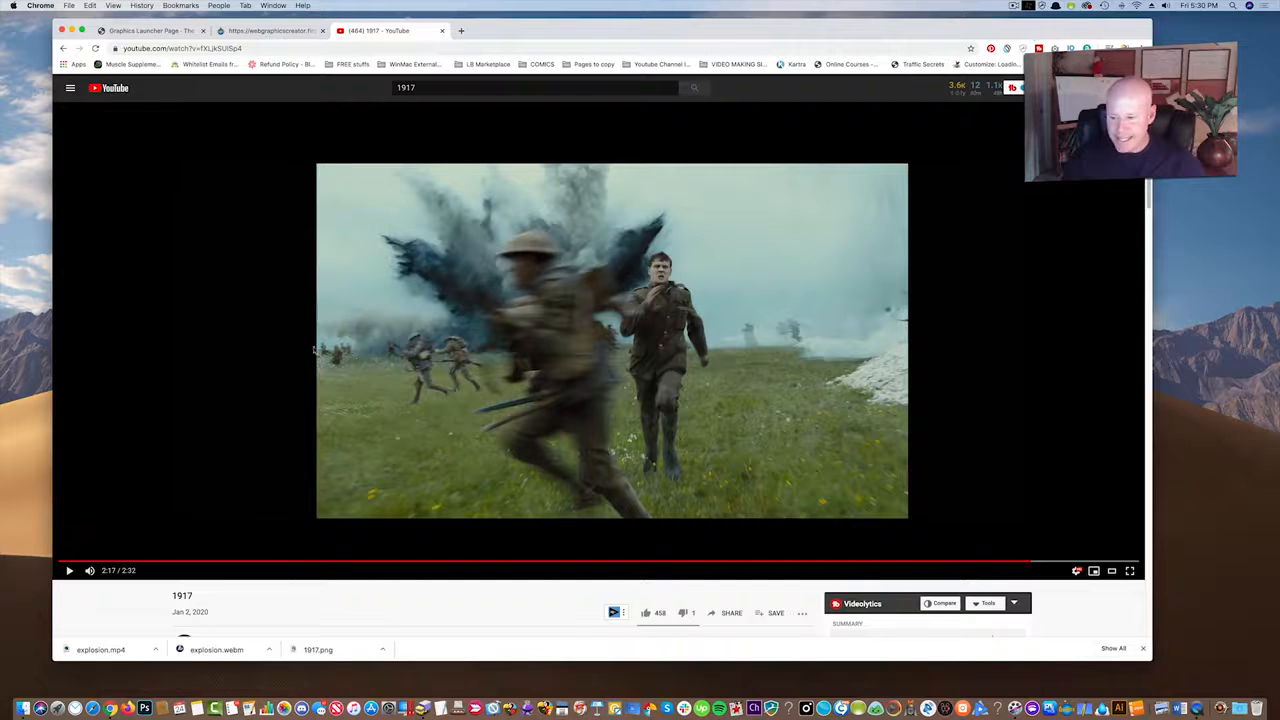
# - Play the end of the 1917 trailer through its large title shot and pause it
pyautogui.click(68, 571)
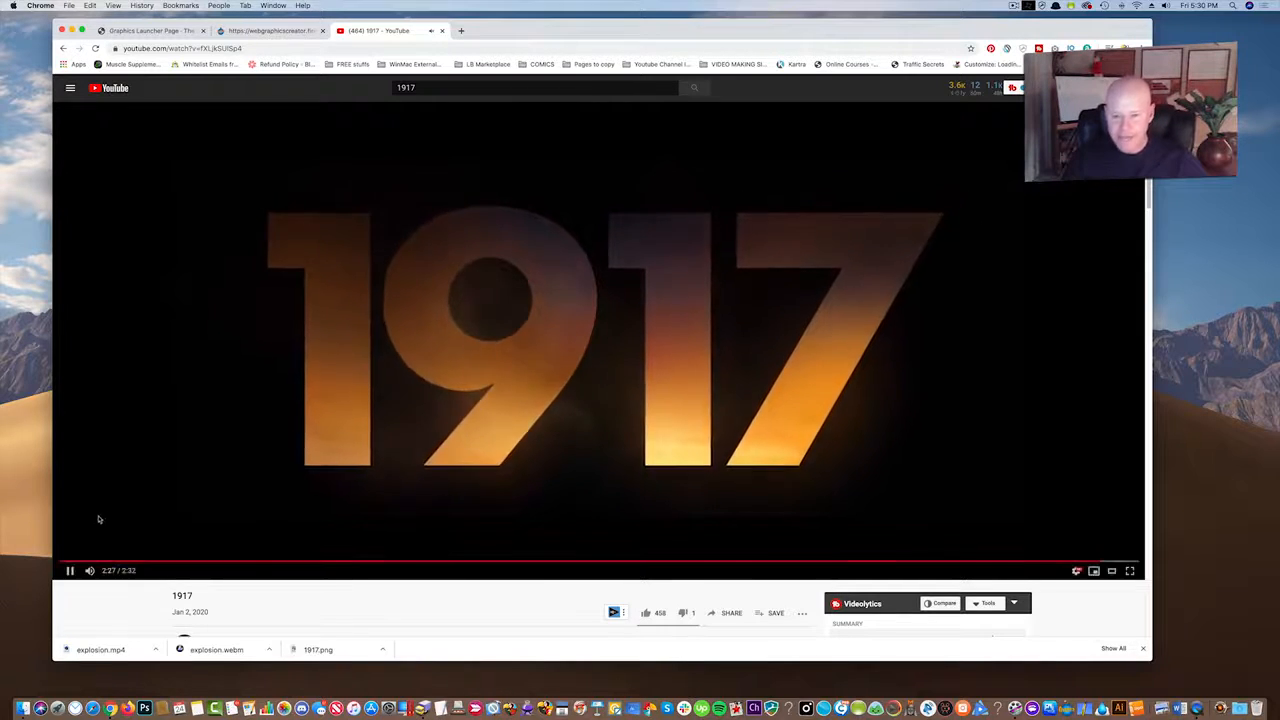
pyautogui.click(131, 510)
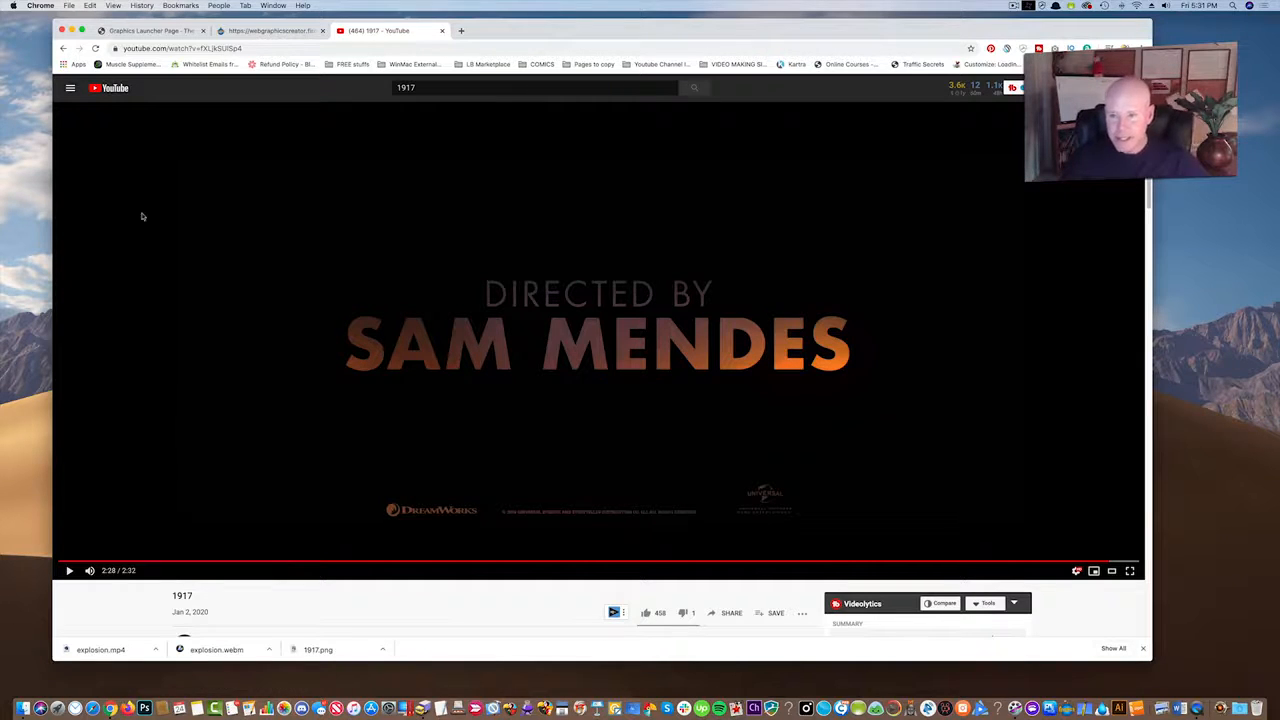
# - Switch to The Graphics Creator, start a new design and resize its canvas to 1161 x 641
pyautogui.click(277, 32)
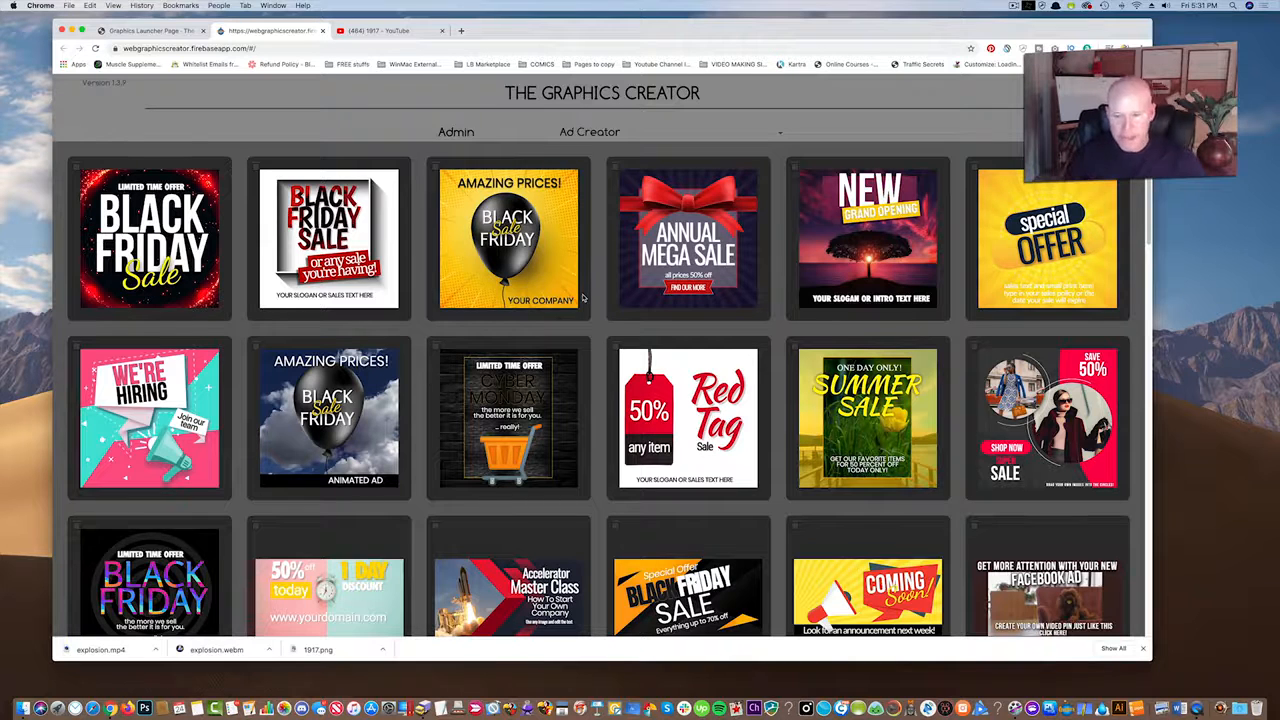
pyautogui.click(456, 132)
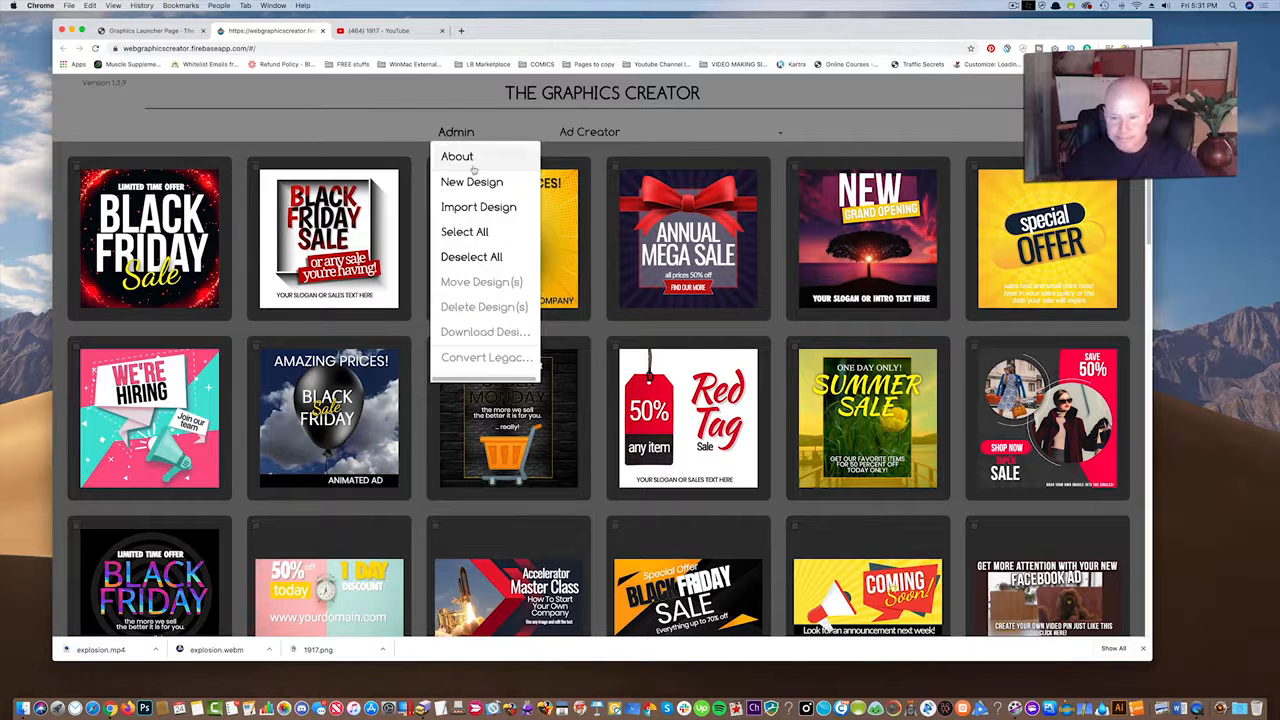
pyautogui.click(474, 183)
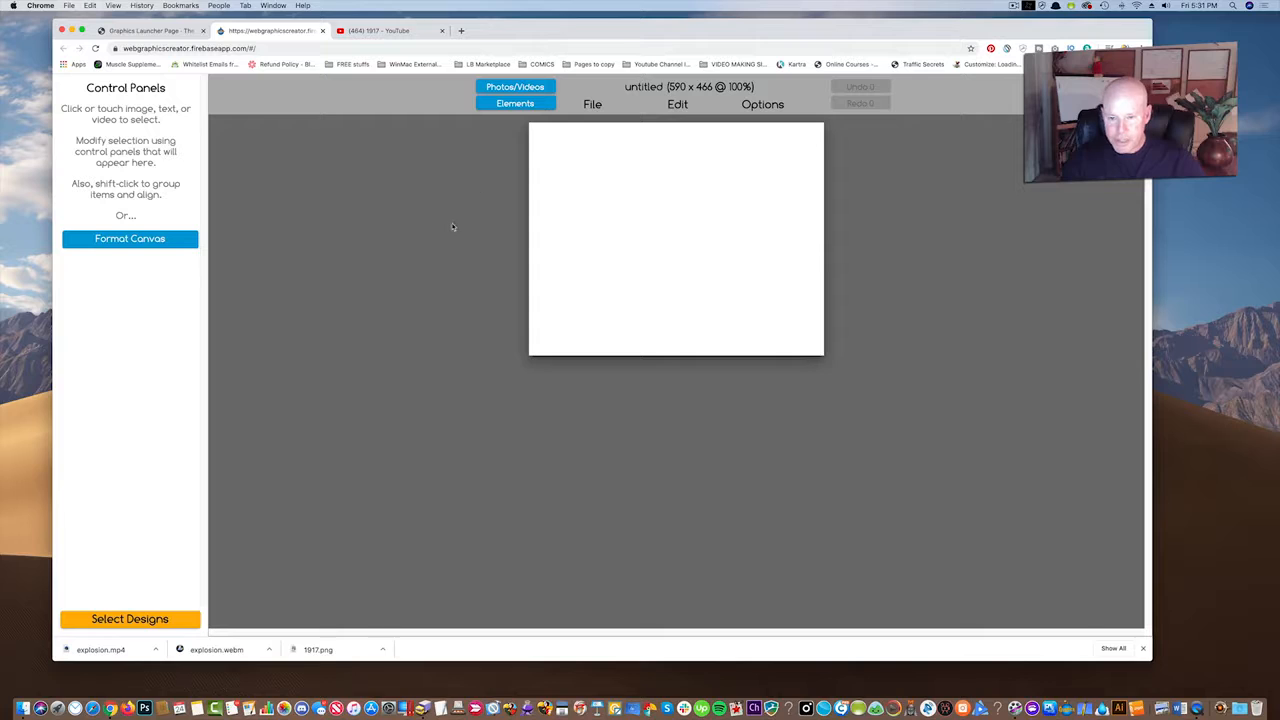
pyautogui.click(140, 239)
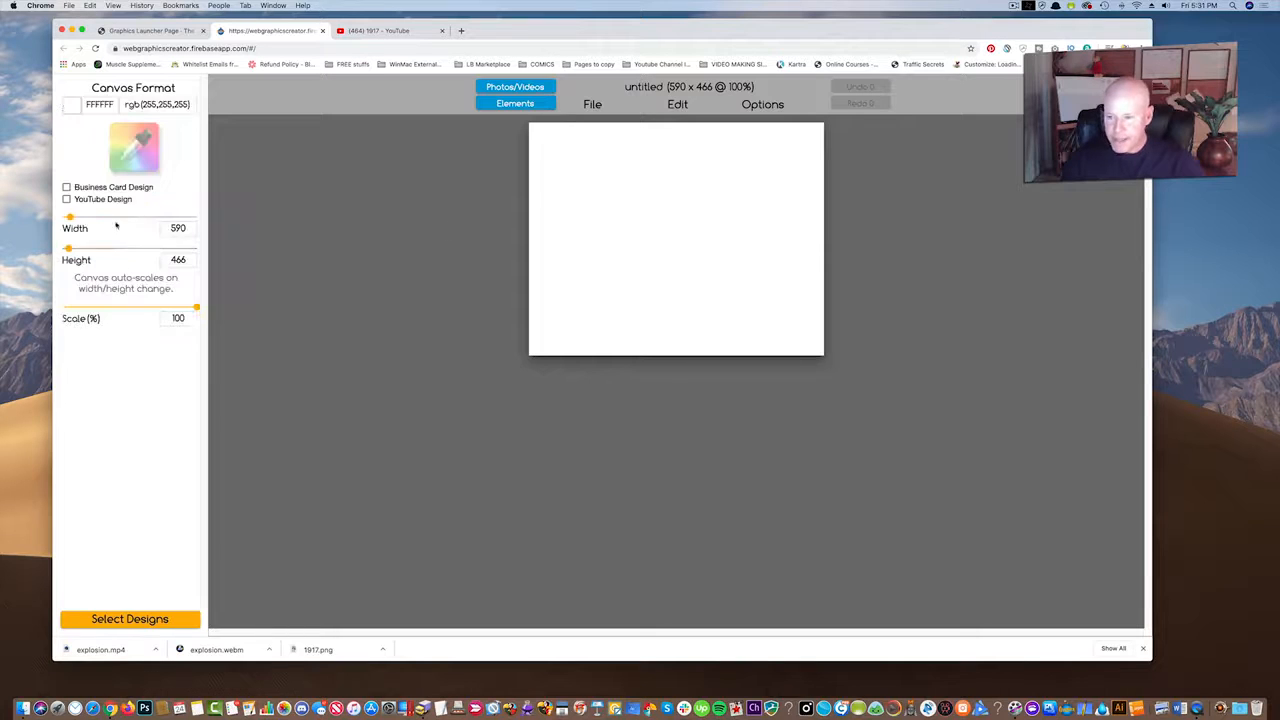
pyautogui.click(68, 217)
pyautogui.moveTo(68, 217); pyautogui.dragTo(70, 248)
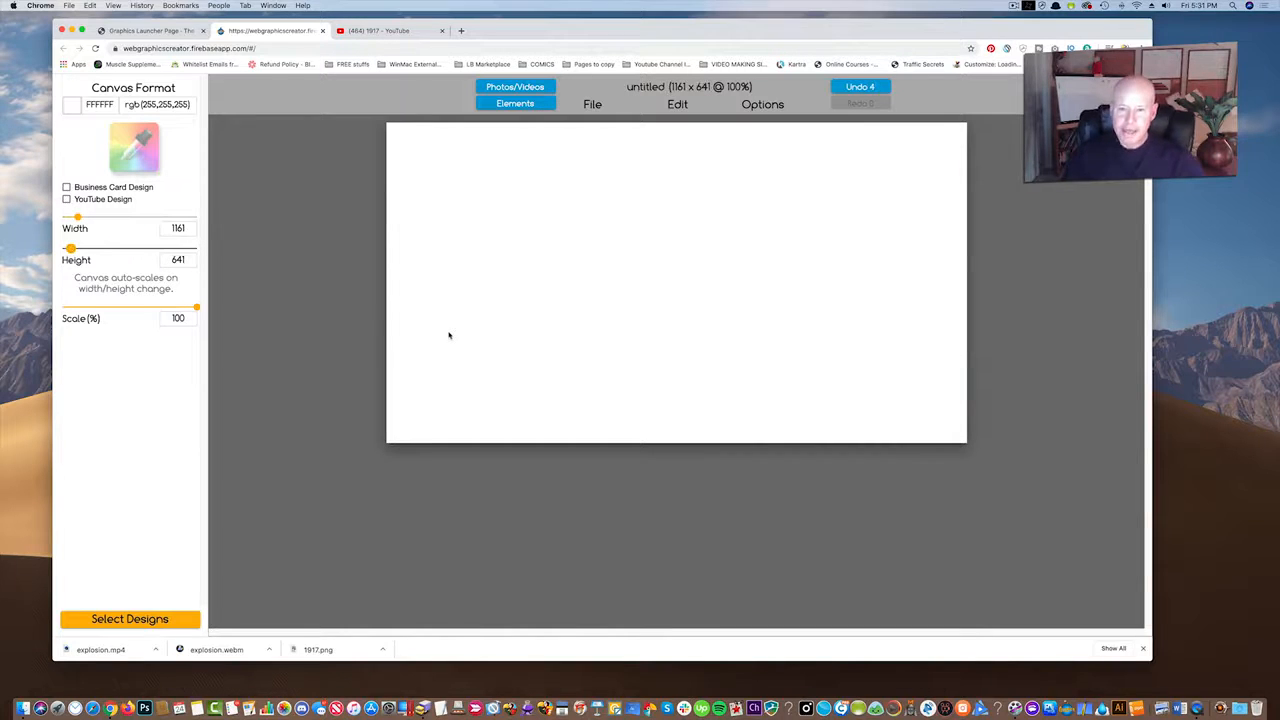
# - Add a new text object to the canvas and change its wording to "1917"
pyautogui.click(677, 105)
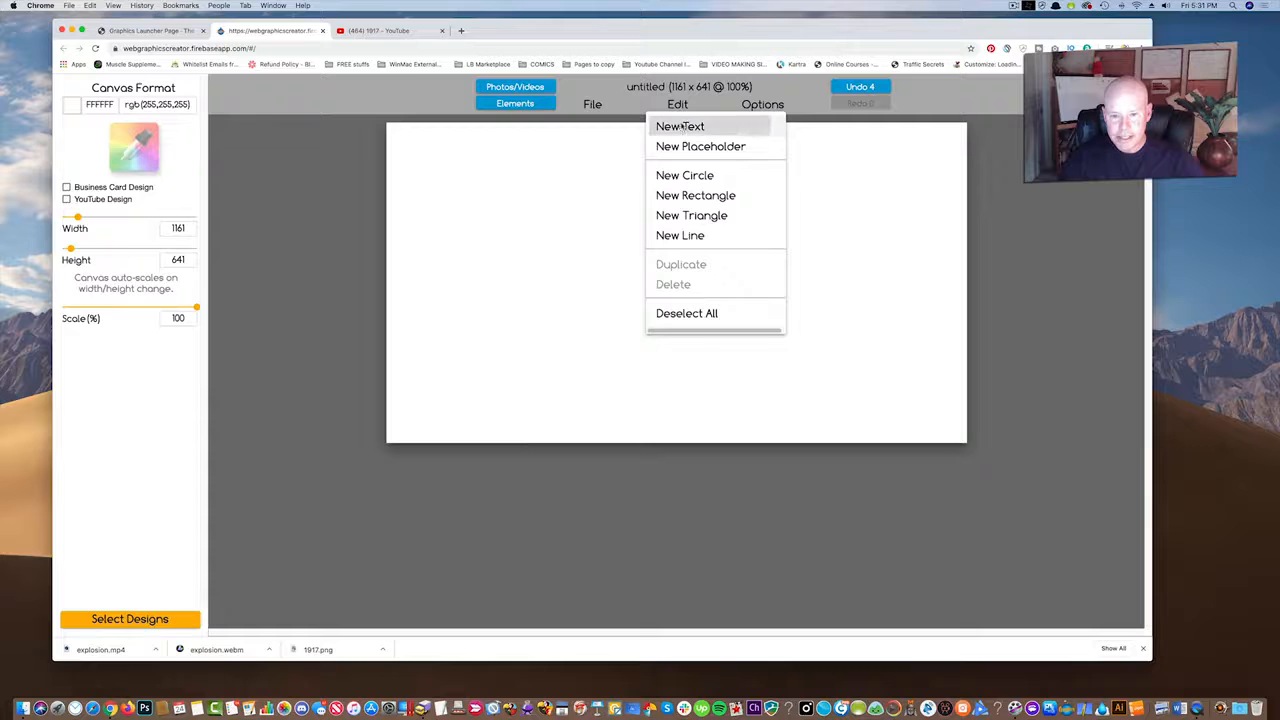
pyautogui.click(681, 127)
pyautogui.doubleClick(639, 254)
pyautogui.press('super+a')
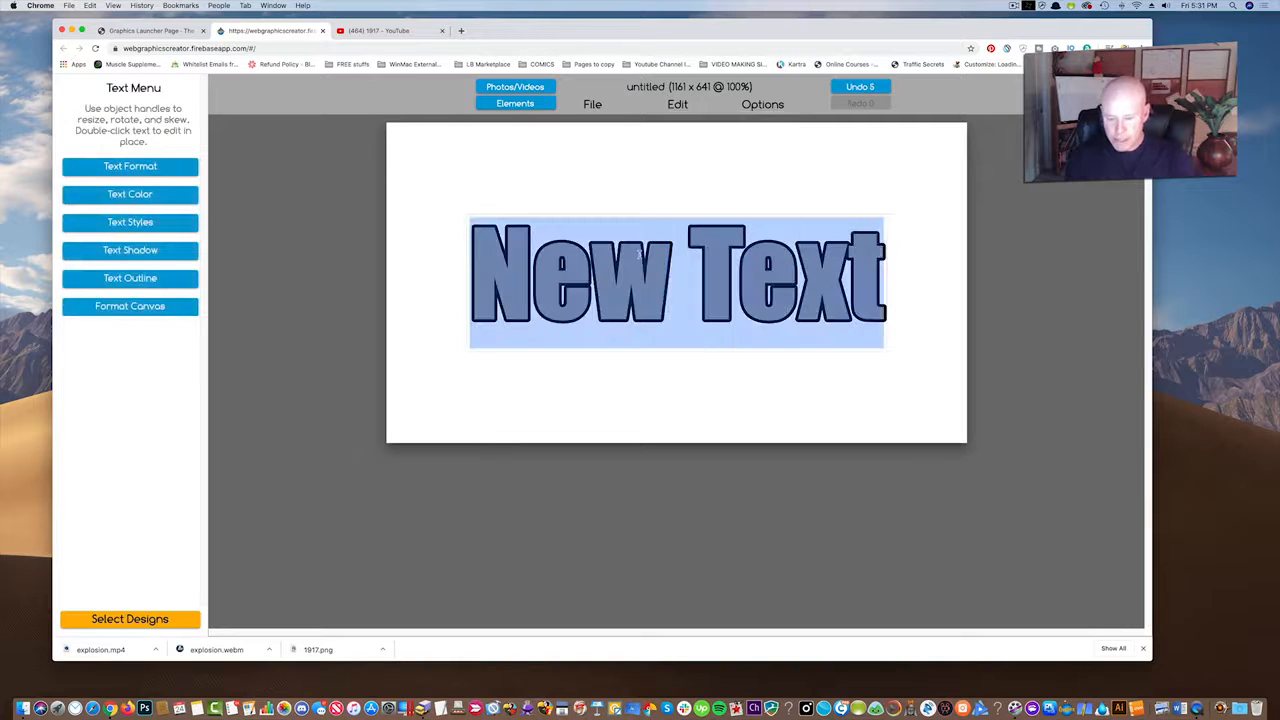
pyautogui.write('1917')
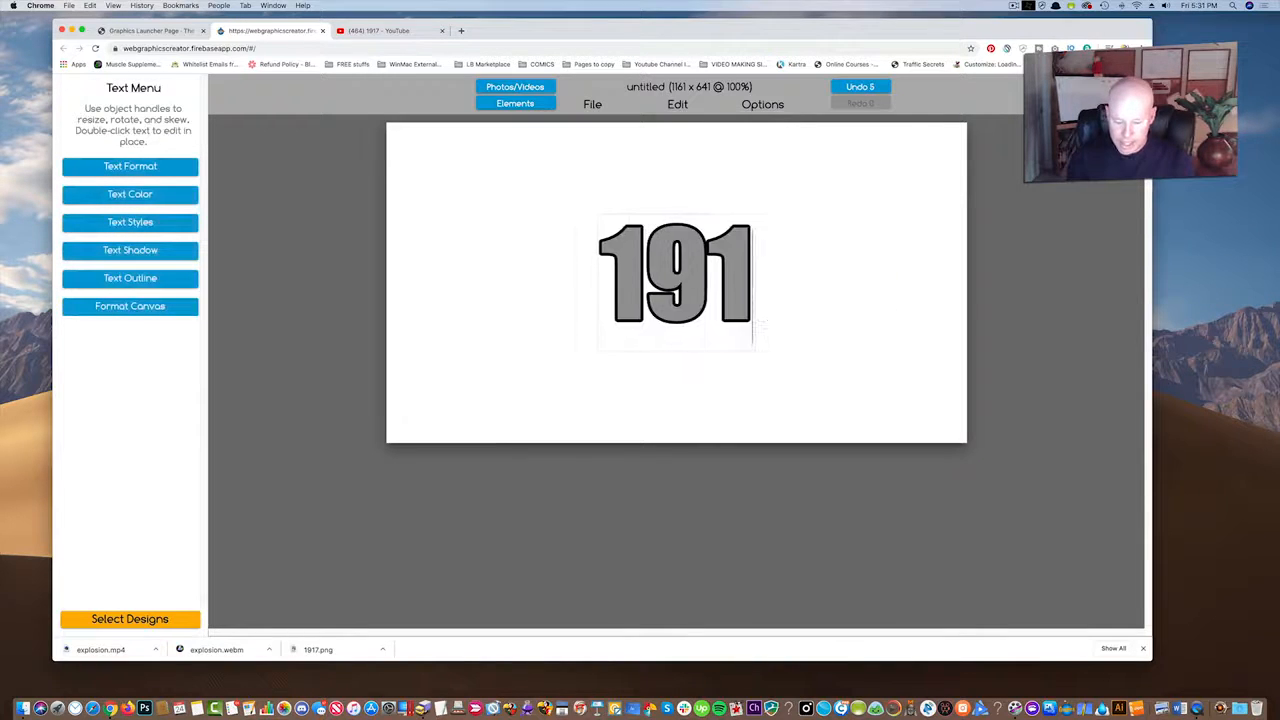
pyautogui.click(857, 361)
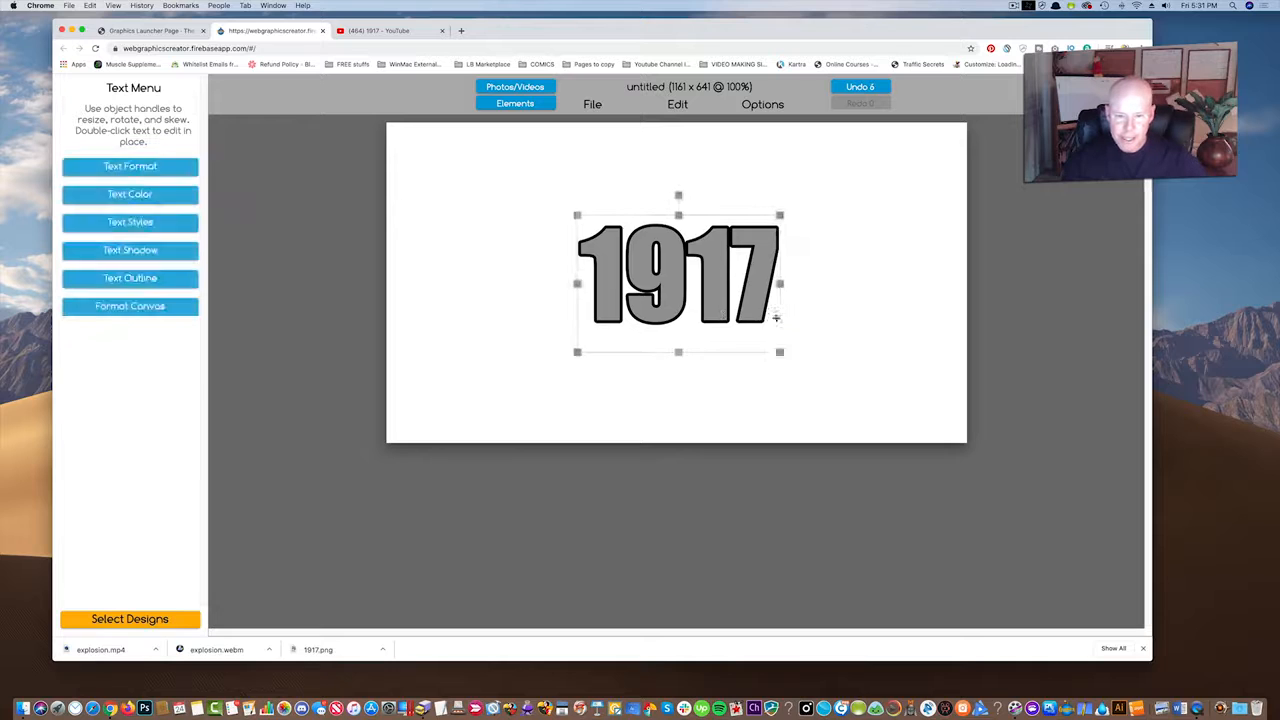
# - Enlarge the 1917 text across most of the canvas, reposition it within the canvas, and thin its black outline
pyautogui.moveTo(601, 237); pyautogui.dragTo(422, 180)
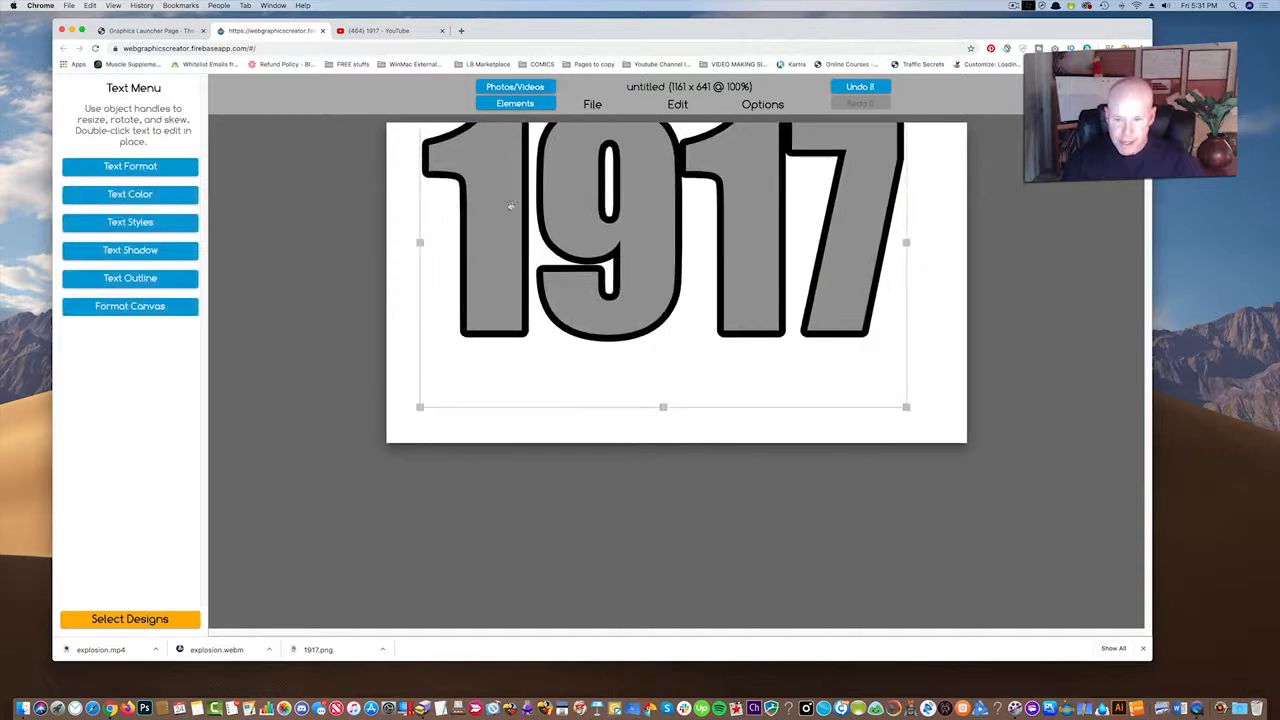
pyautogui.moveTo(510, 206); pyautogui.dragTo(504, 255)
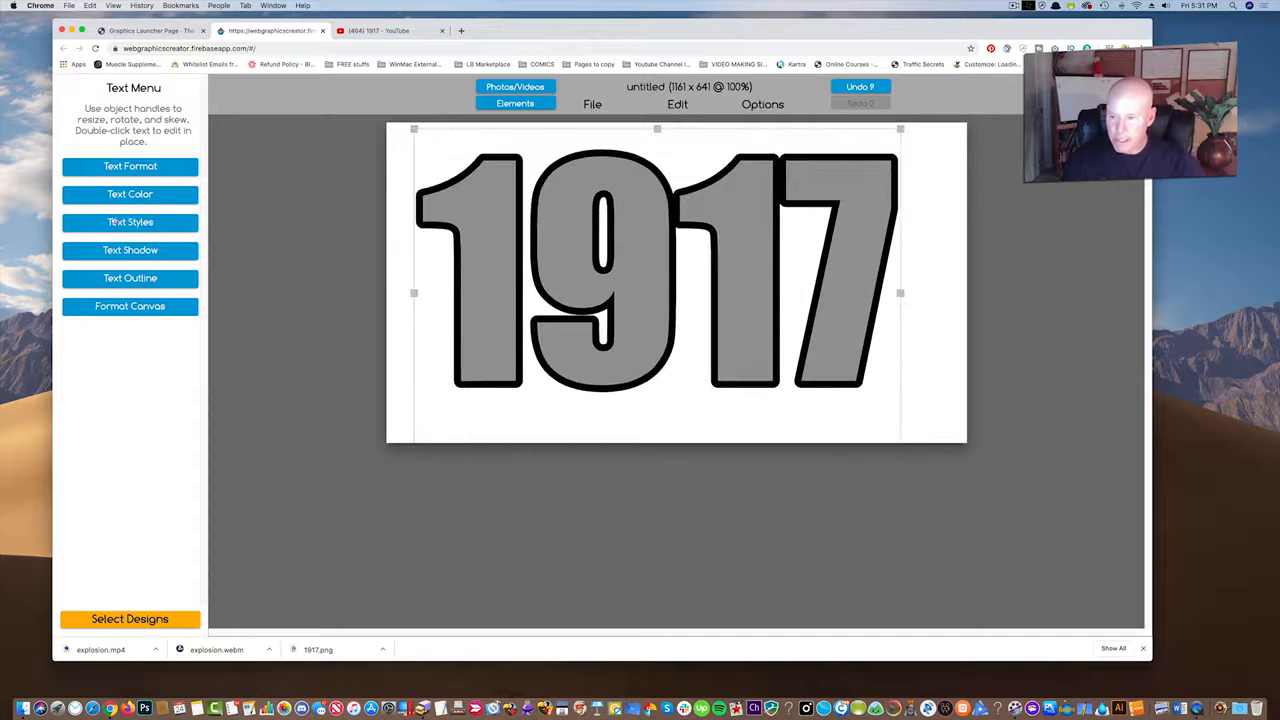
pyautogui.click(140, 279)
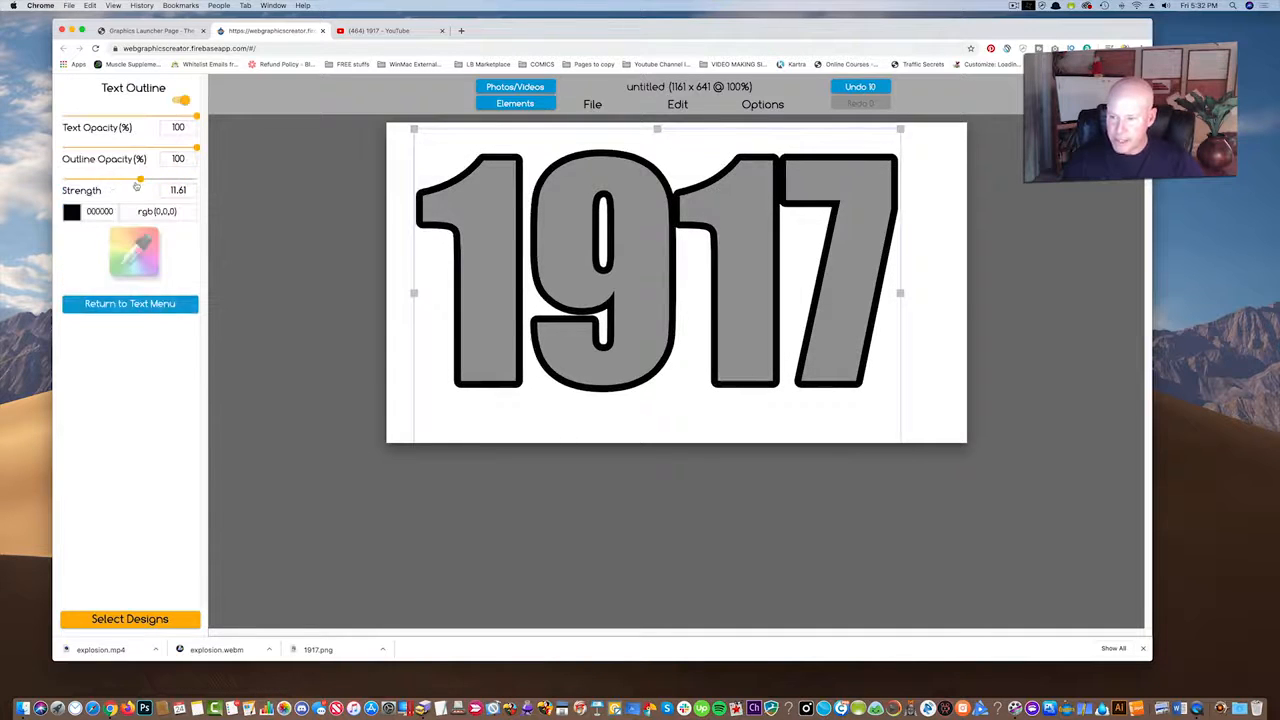
pyautogui.moveTo(136, 179); pyautogui.dragTo(83, 178)
pyautogui.click(140, 305)
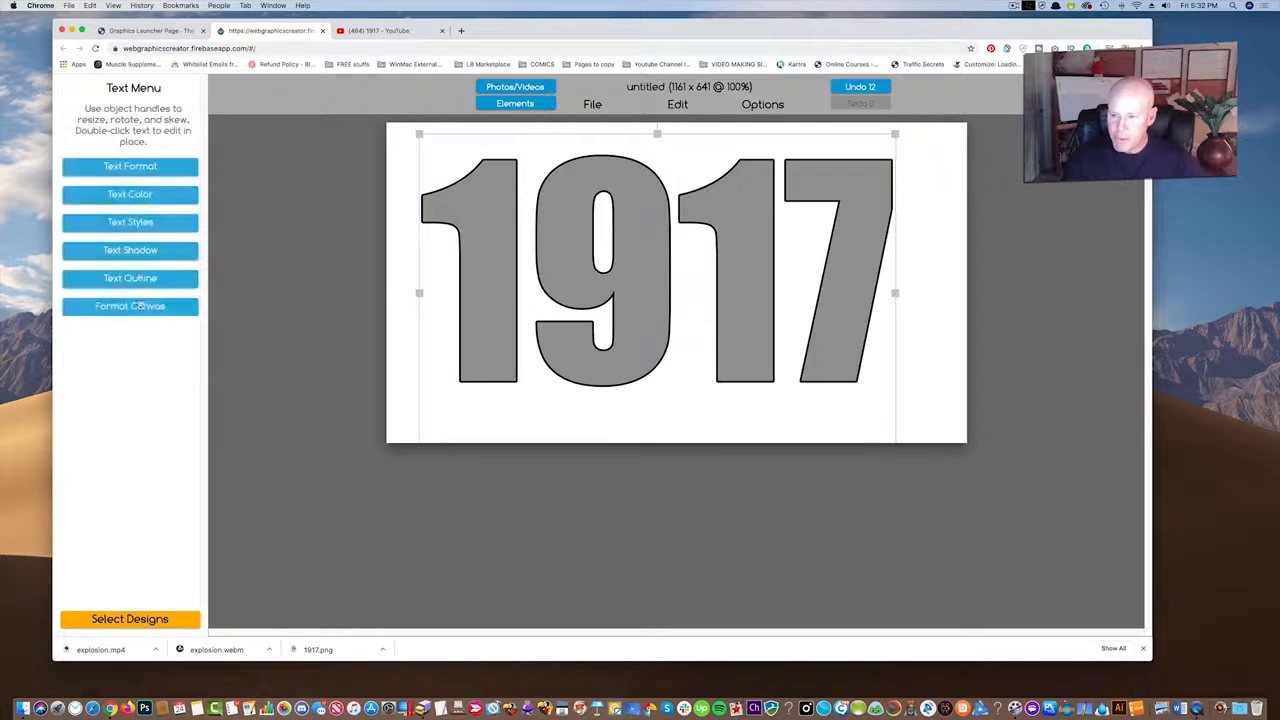
# - Tighten the 1917 text's character spacing to -41
pyautogui.click(133, 168)
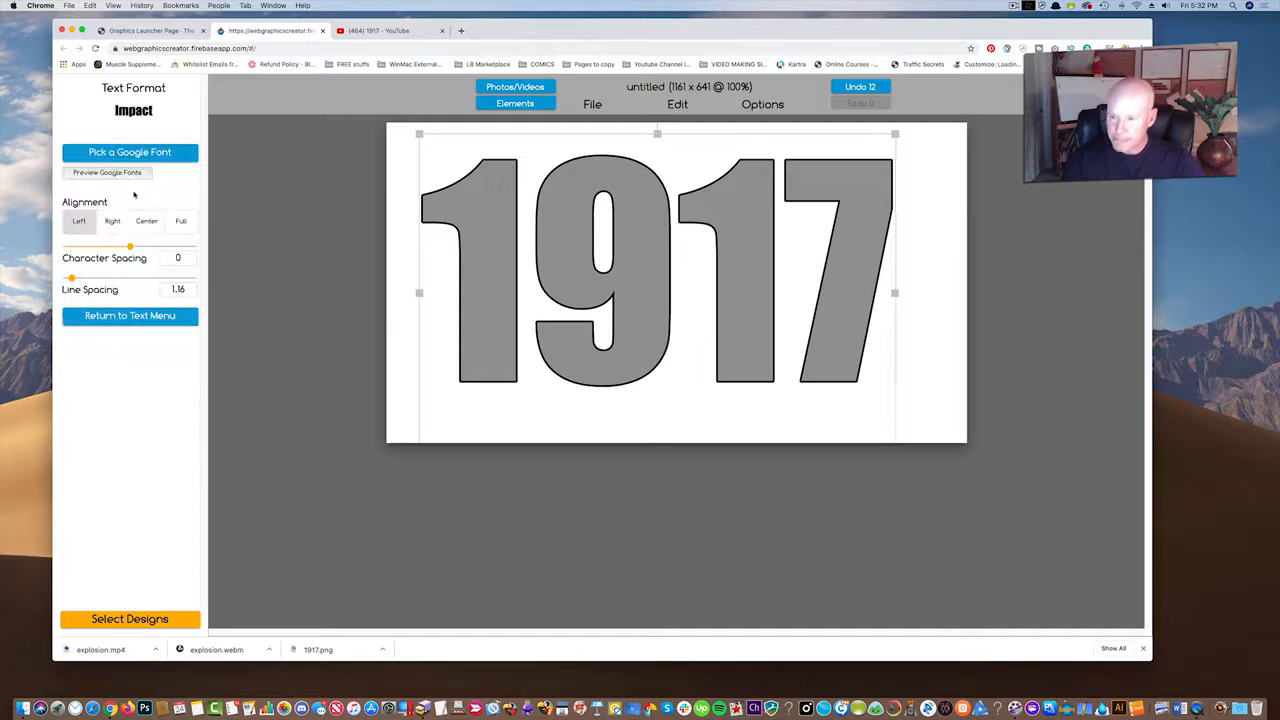
pyautogui.moveTo(131, 247); pyautogui.dragTo(126, 246)
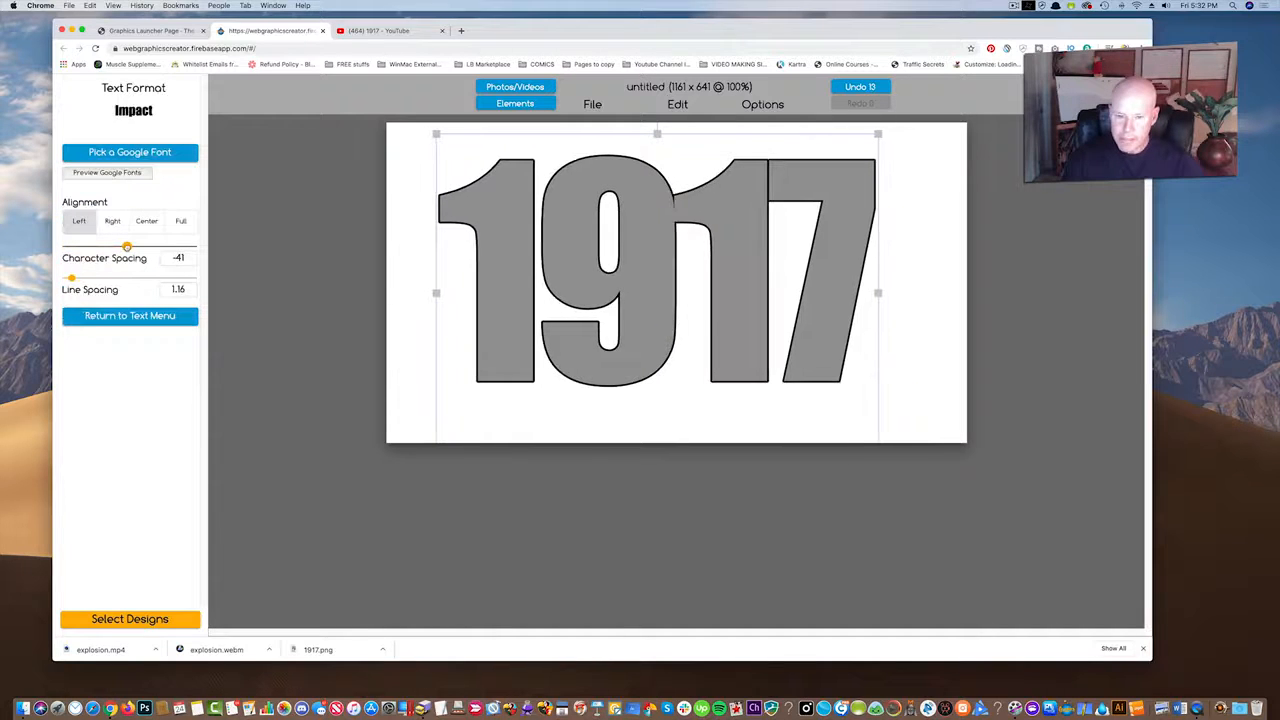
pyautogui.click(140, 318)
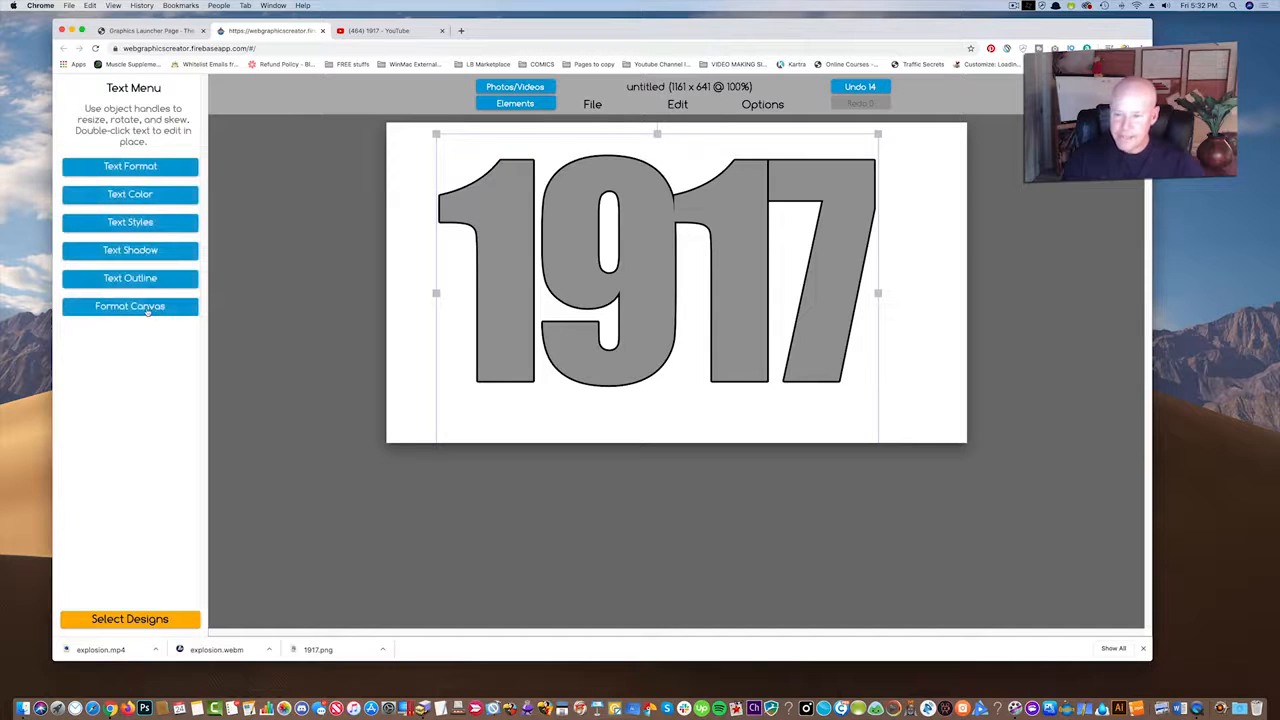
# - Change the canvas background colour to black (000000)
pyautogui.click(152, 307)
pyautogui.click(72, 108)
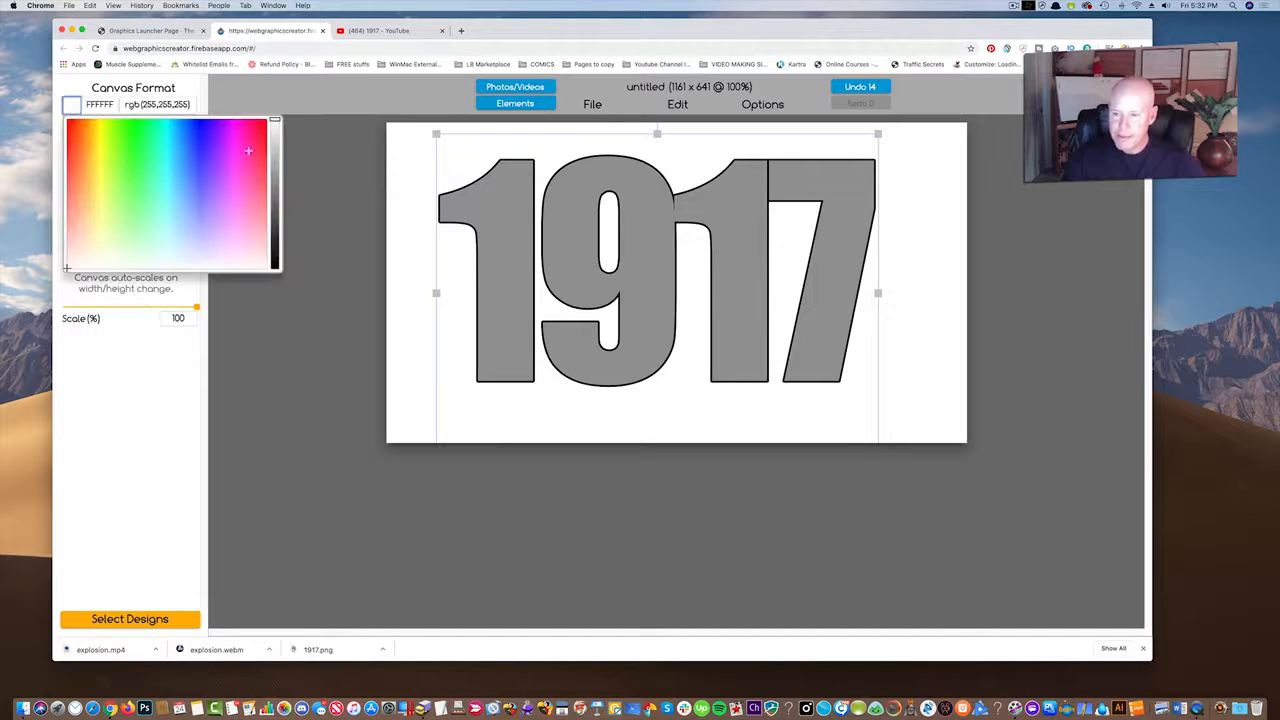
pyautogui.moveTo(274, 121); pyautogui.dragTo(274, 268)
pyautogui.click(421, 317)
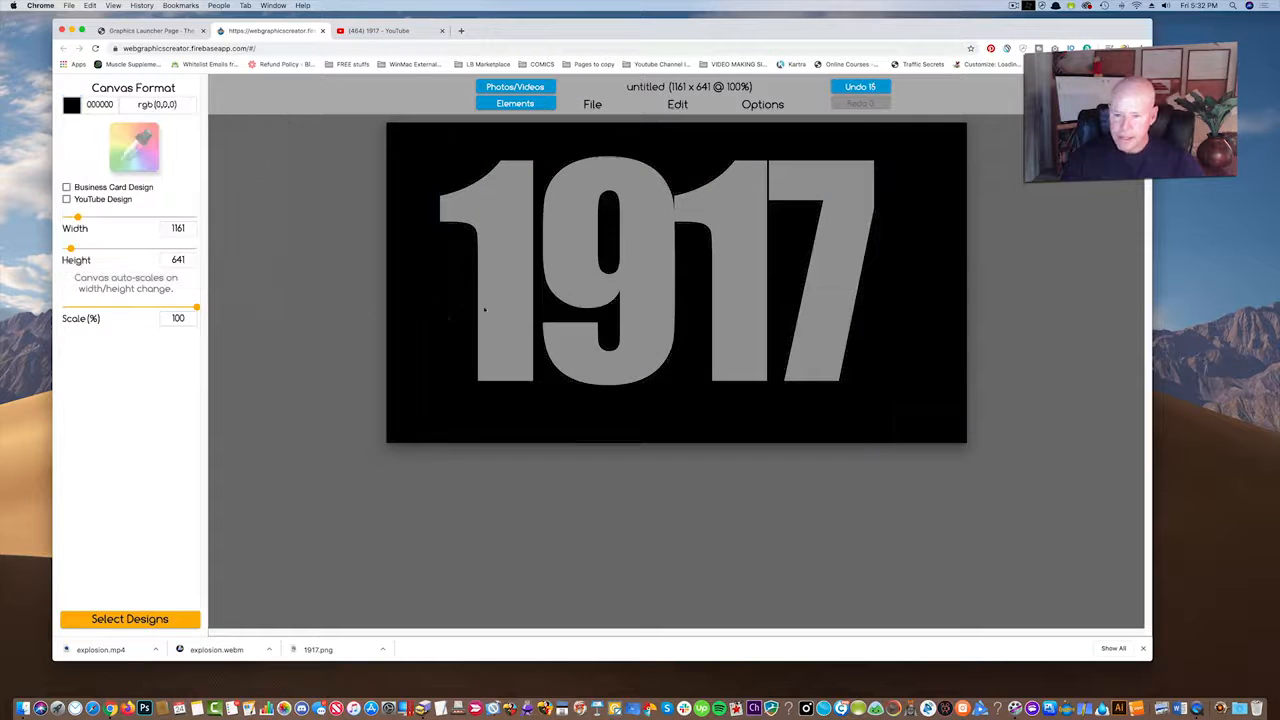
# - Move the 1917 text toward the canvas's upper-left corner and enlarge it to nearly fill the canvas
pyautogui.moveTo(503, 303); pyautogui.dragTo(470, 281)
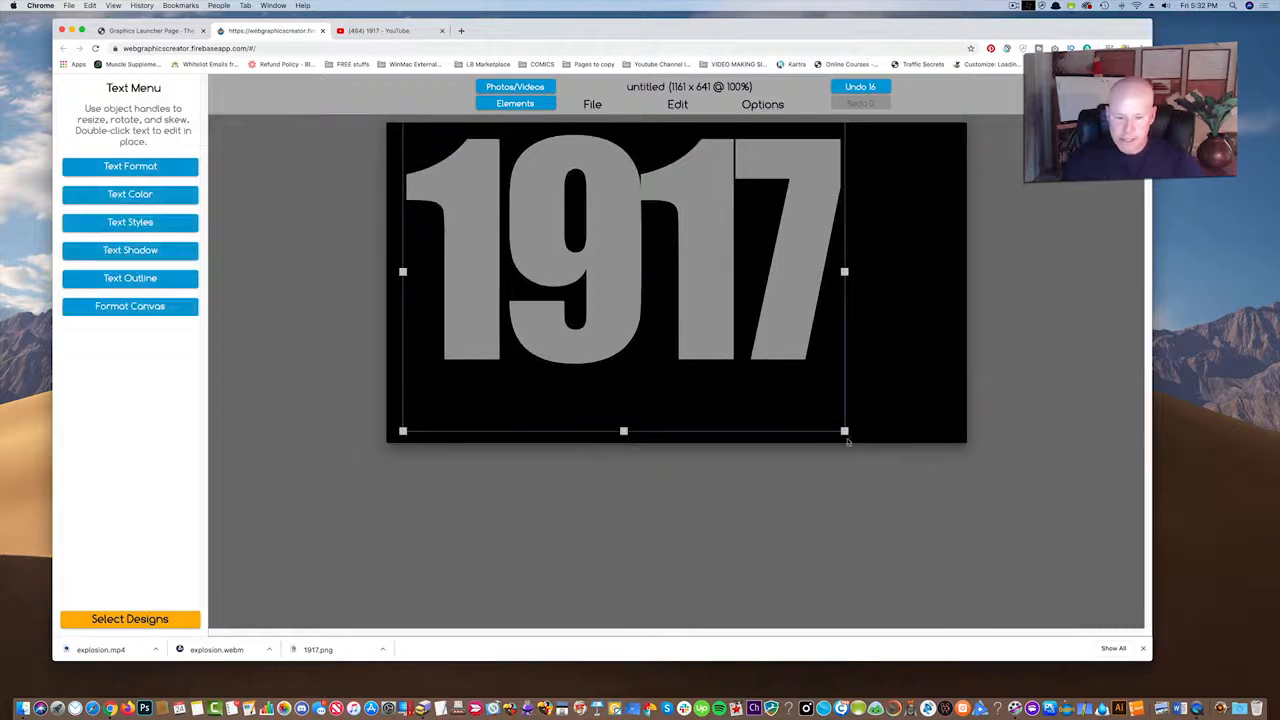
pyautogui.moveTo(845, 431); pyautogui.dragTo(956, 459)
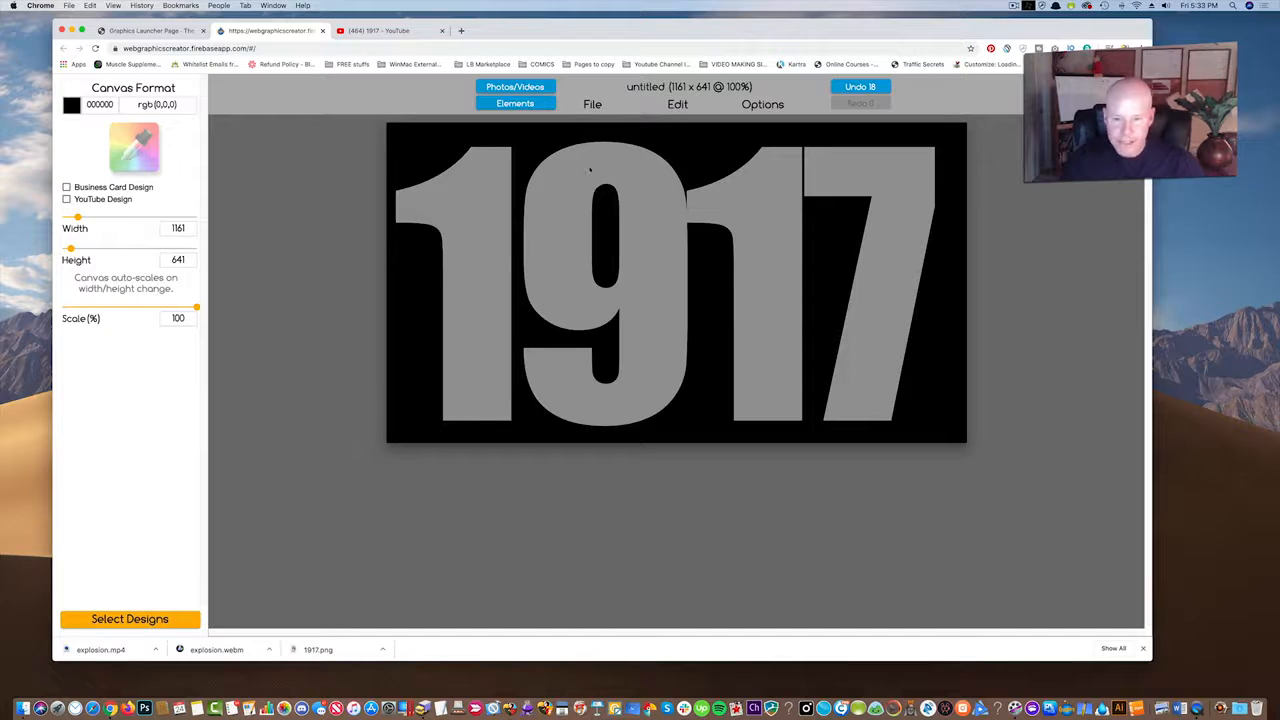
# - Download the design as a non-transparent PNG image named 1917
pyautogui.click(588, 105)
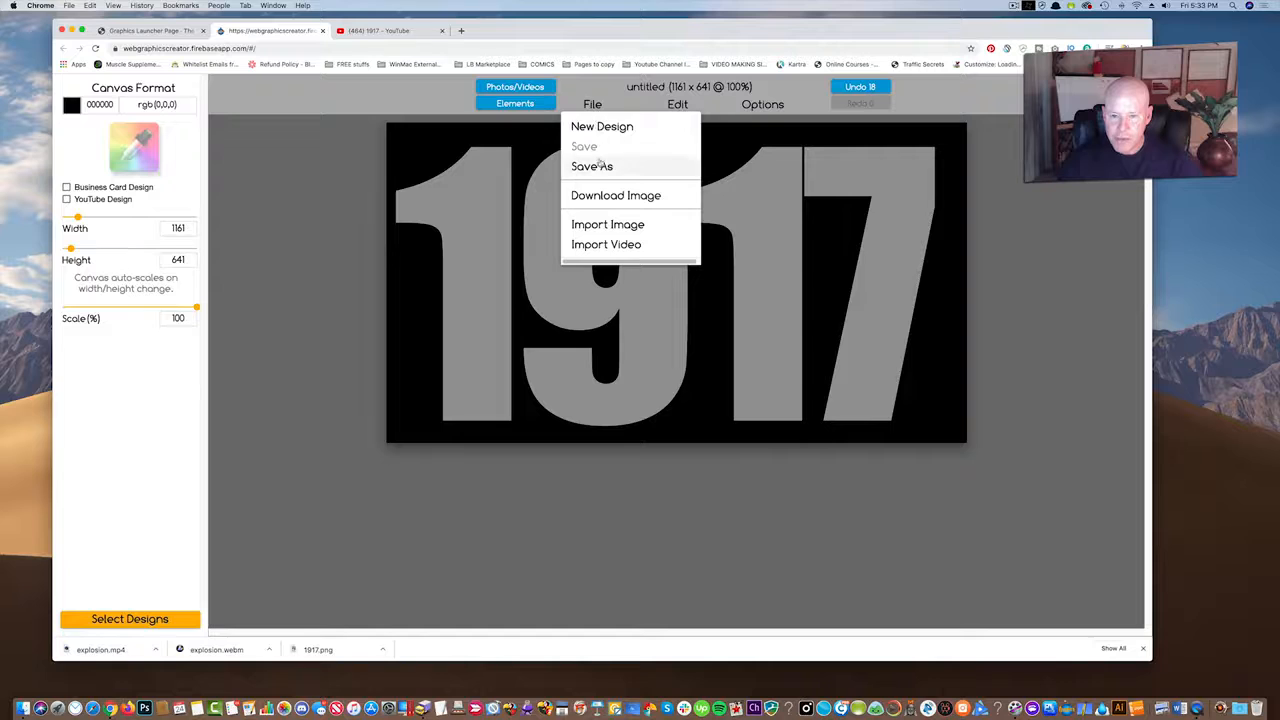
pyautogui.click(612, 195)
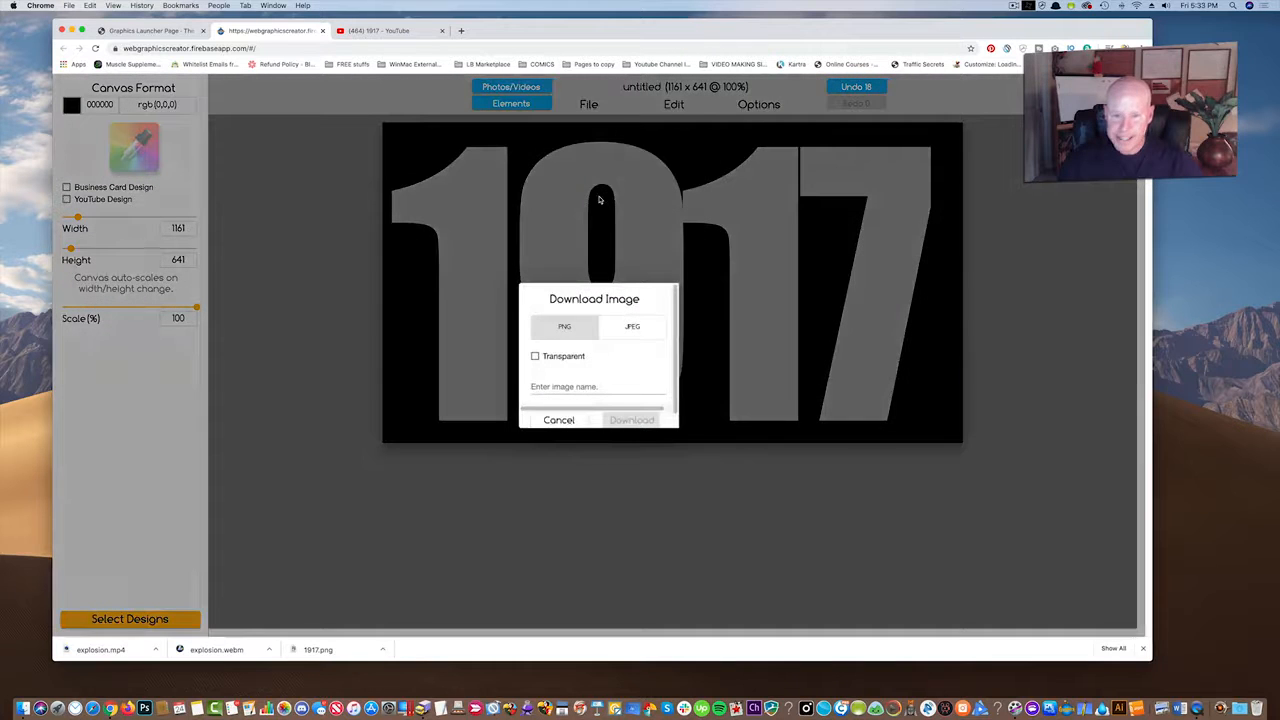
pyautogui.click(547, 381)
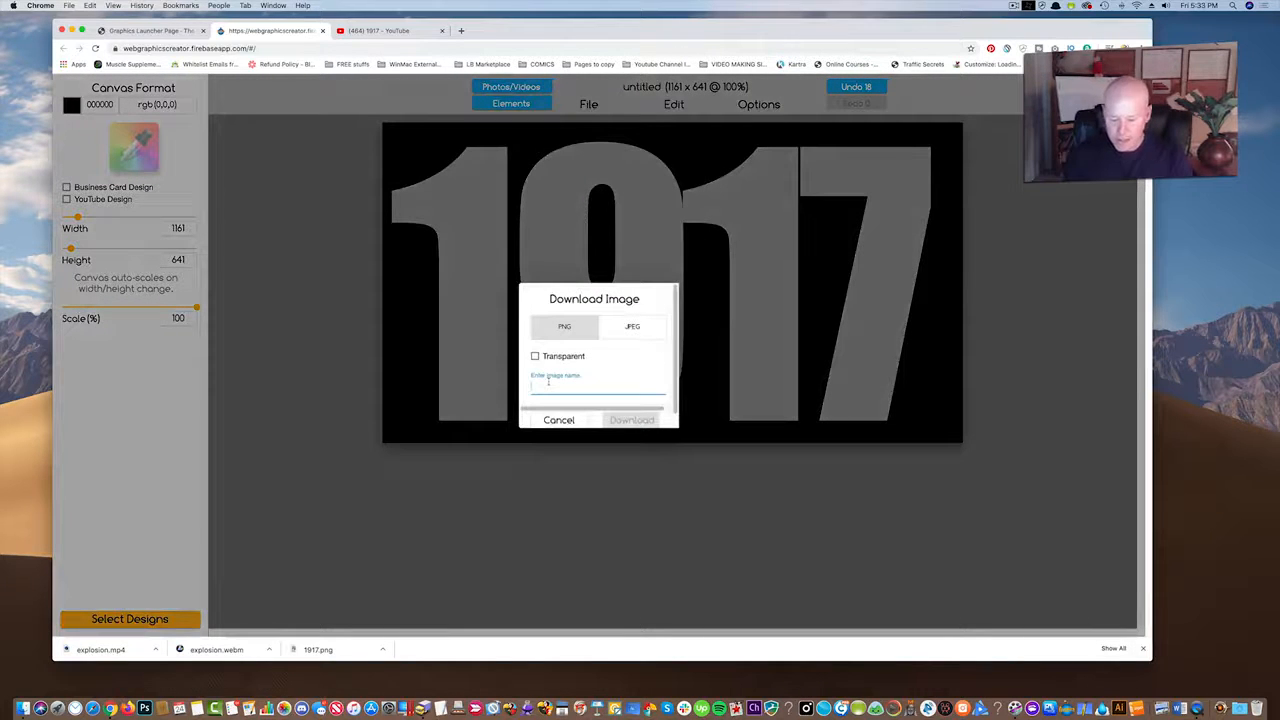
pyautogui.write('1917')
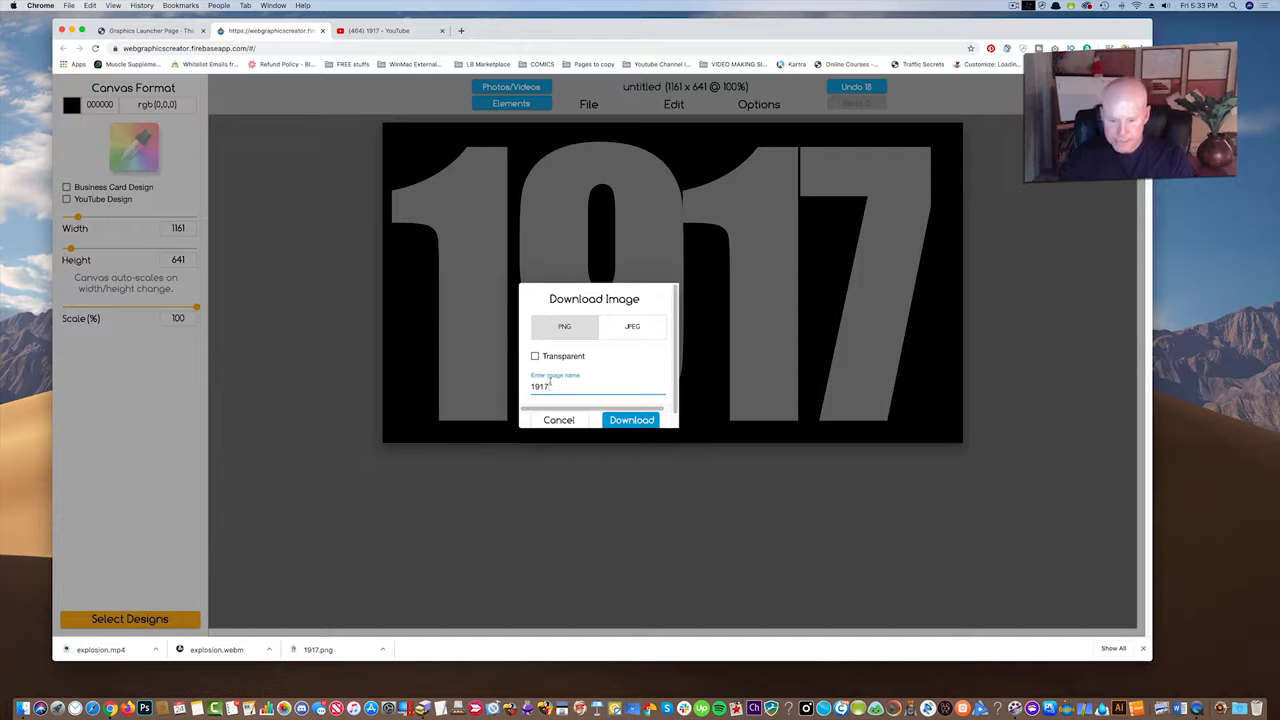
pyautogui.click(621, 421)
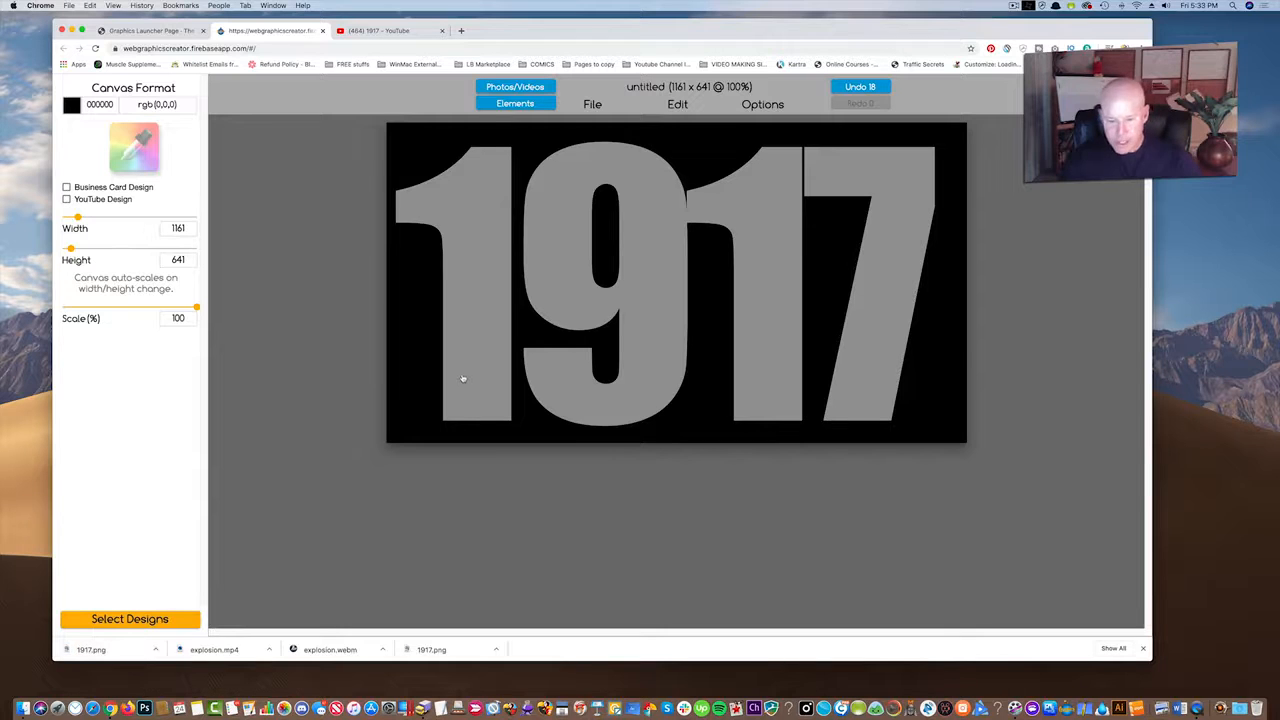
# - Delete the 1917 text from the black canvas
pyautogui.moveTo(463, 378); pyautogui.dragTo(484, 377)
pyautogui.press('Delete')
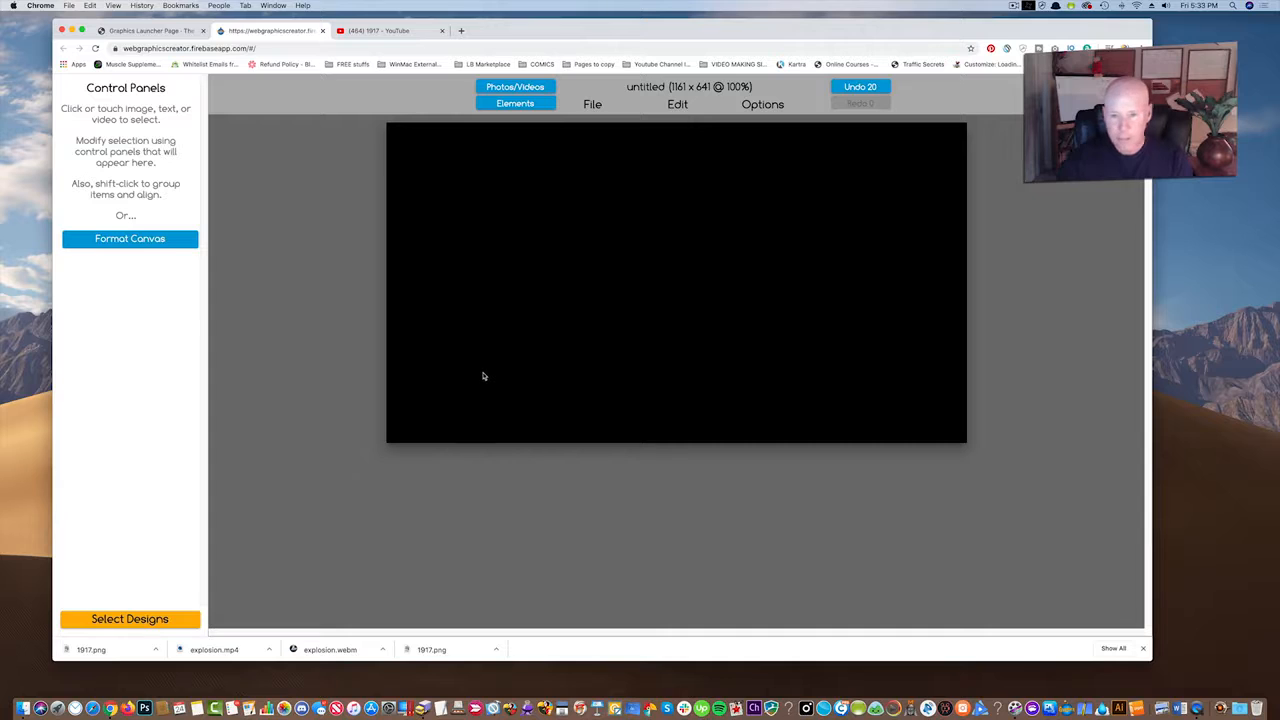
# - Search the Pexels stock videos for "explosion"
pyautogui.click(514, 87)
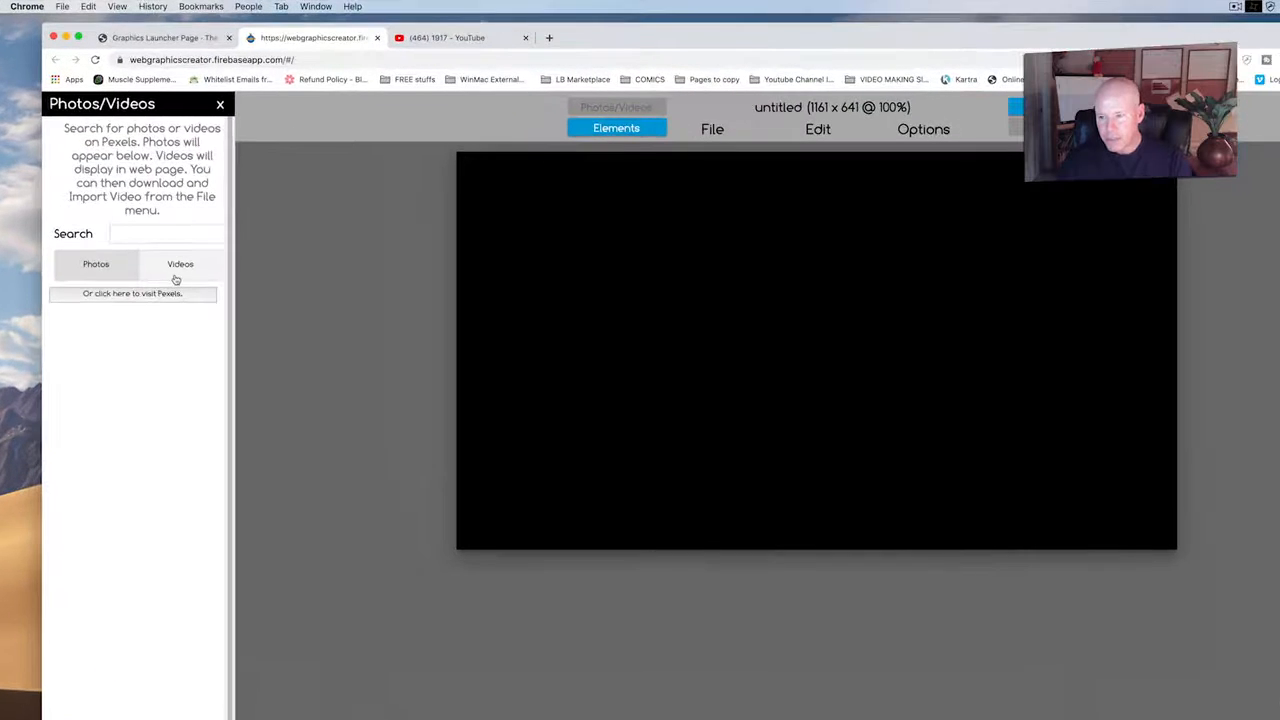
pyautogui.click(162, 216)
pyautogui.click(163, 233)
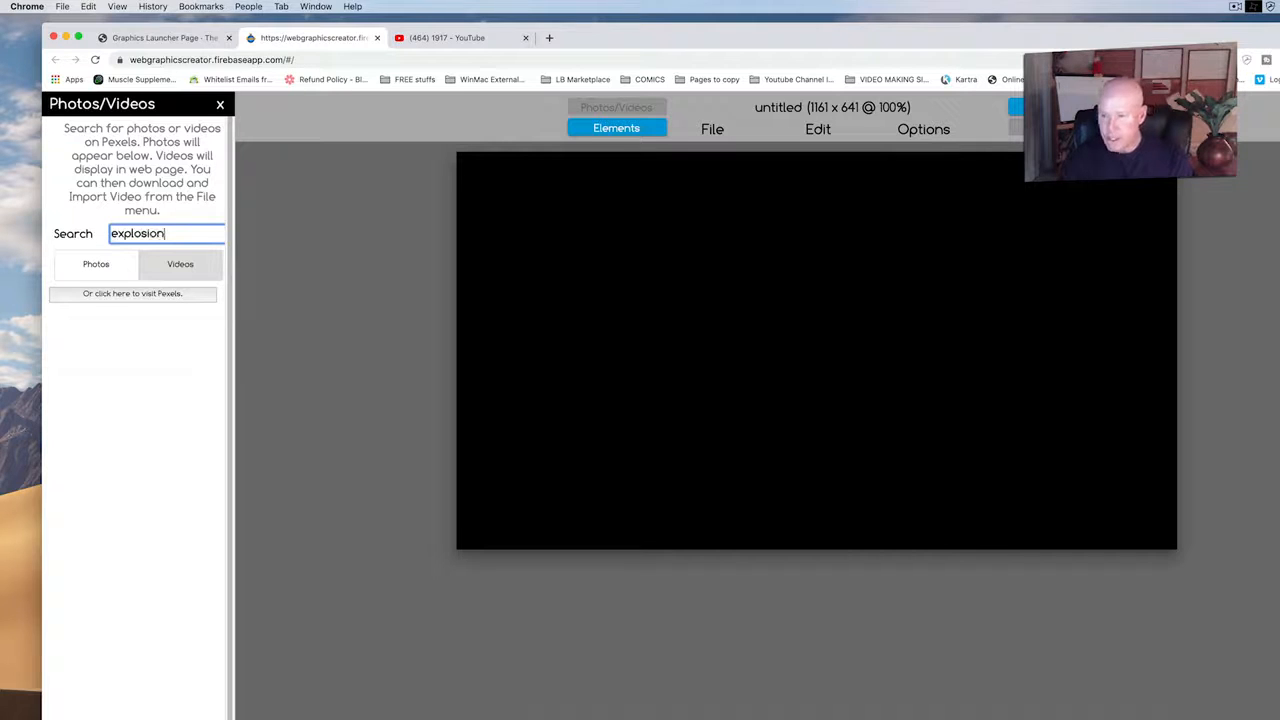
pyautogui.press('Return')
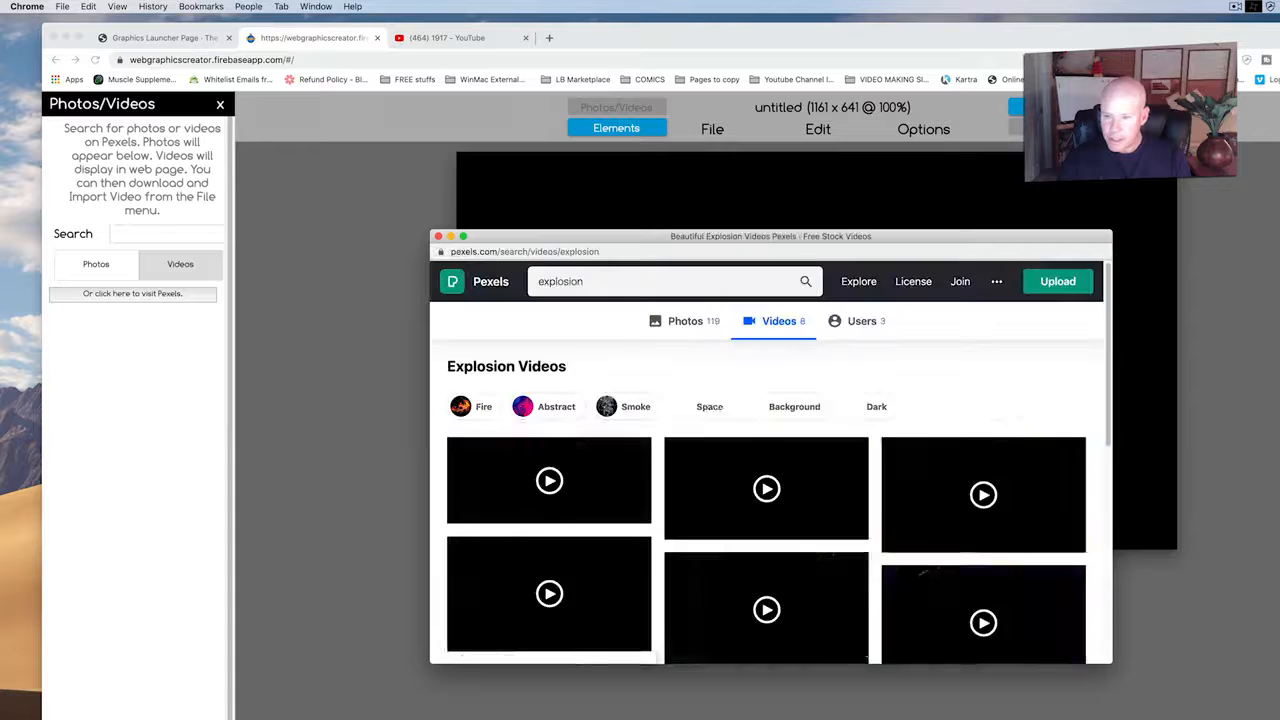
# - Open Pixabay's Fire Explosion video from the search results and download it for free
pyautogui.scroll(-2, 700, 430)
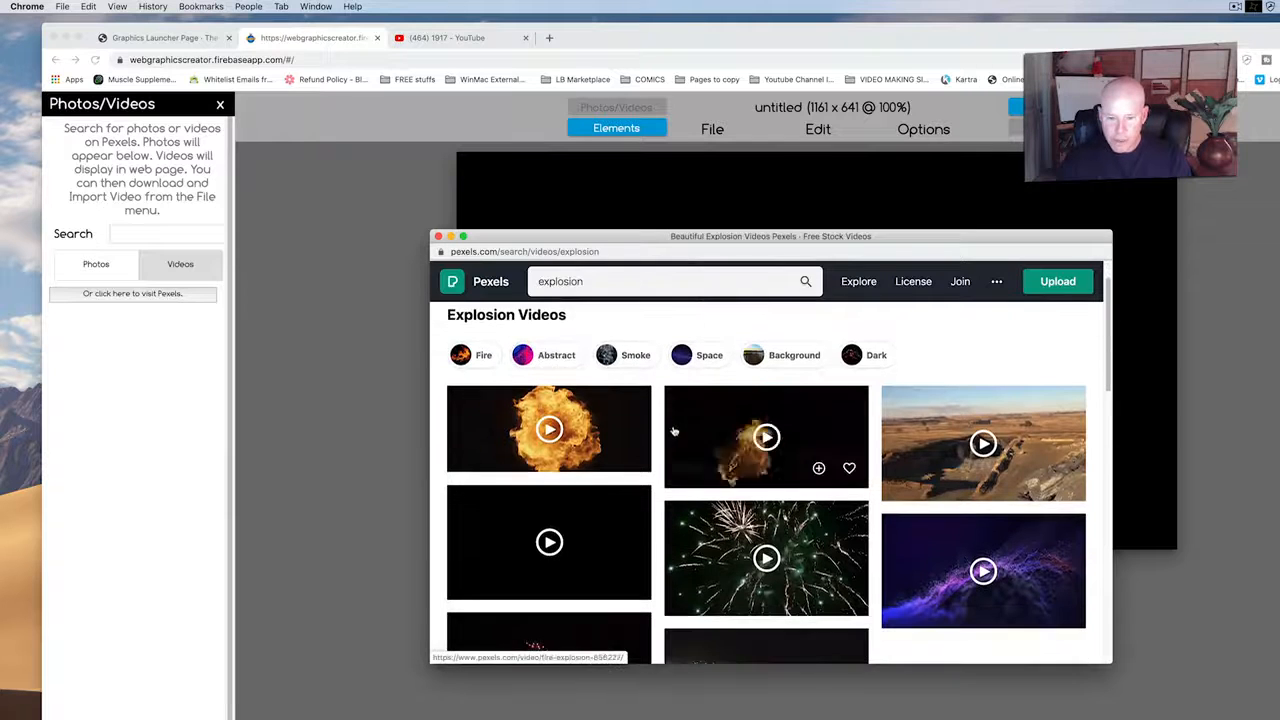
pyautogui.scroll(1, 770, 440)
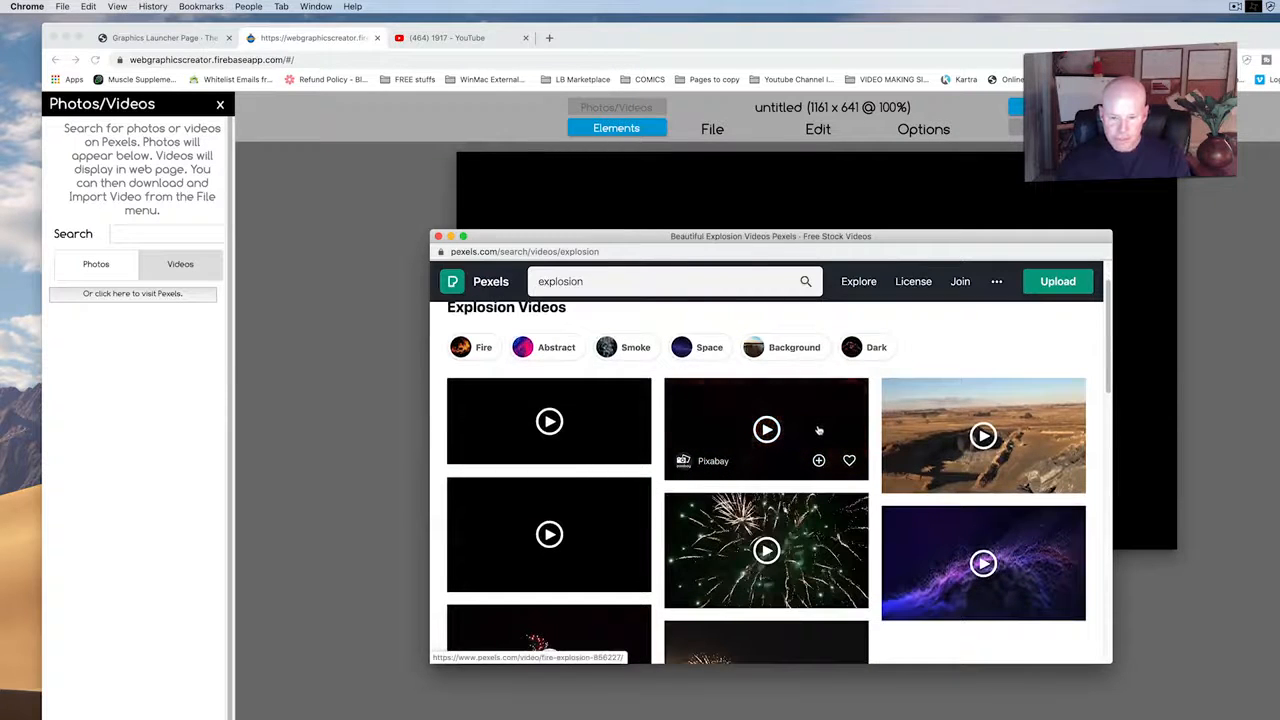
pyautogui.click(819, 424)
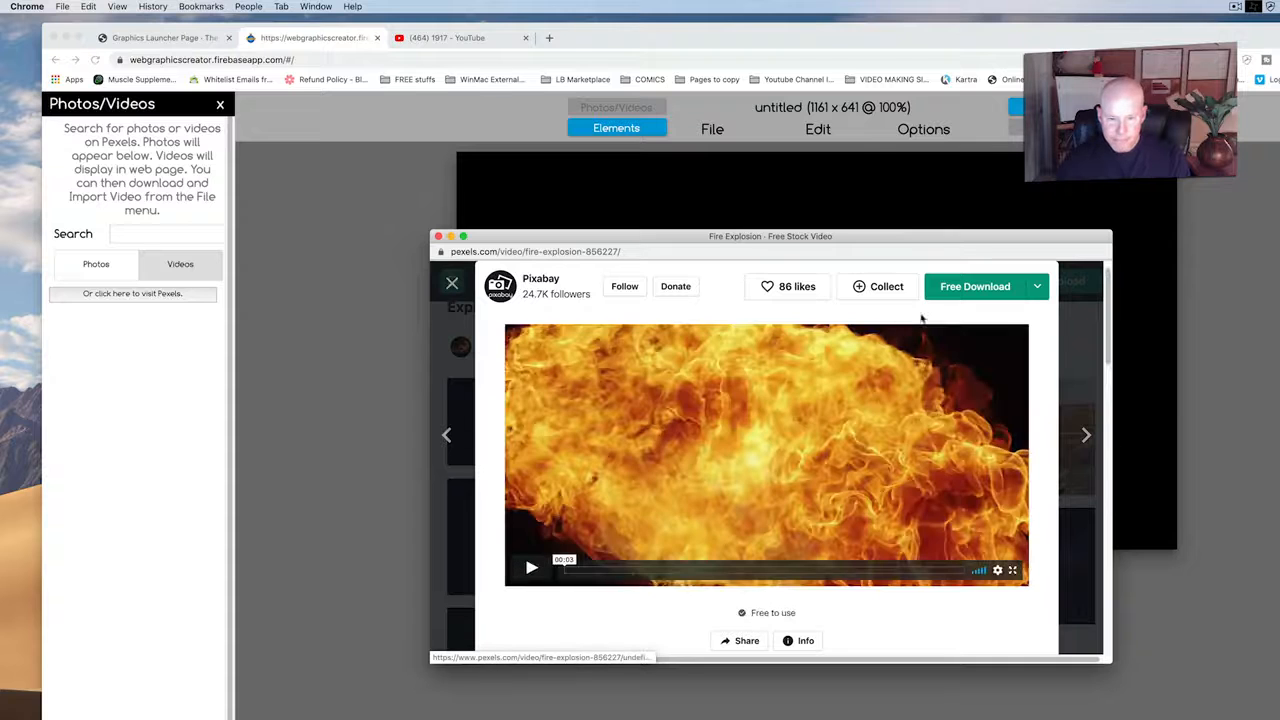
pyautogui.click(975, 287)
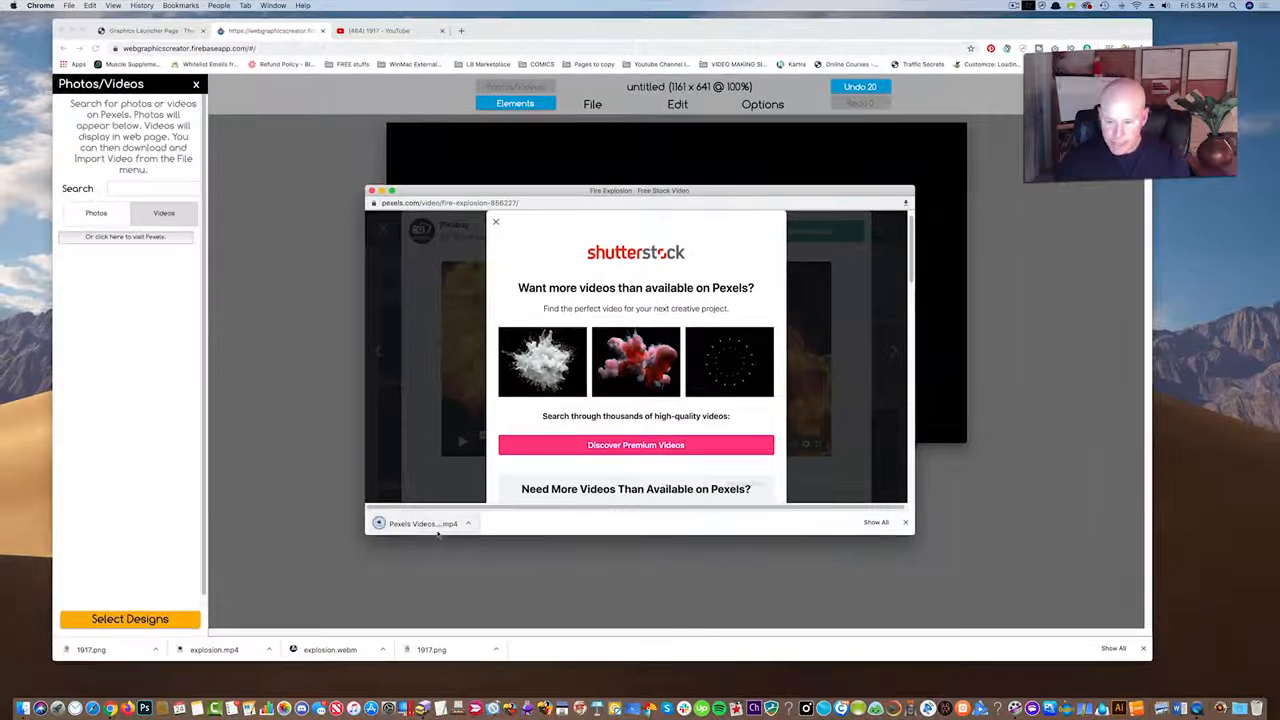
# - Import the downloaded Pexels explosion video and enlarge it to nearly fill the black canvas
pyautogui.click(310, 386)
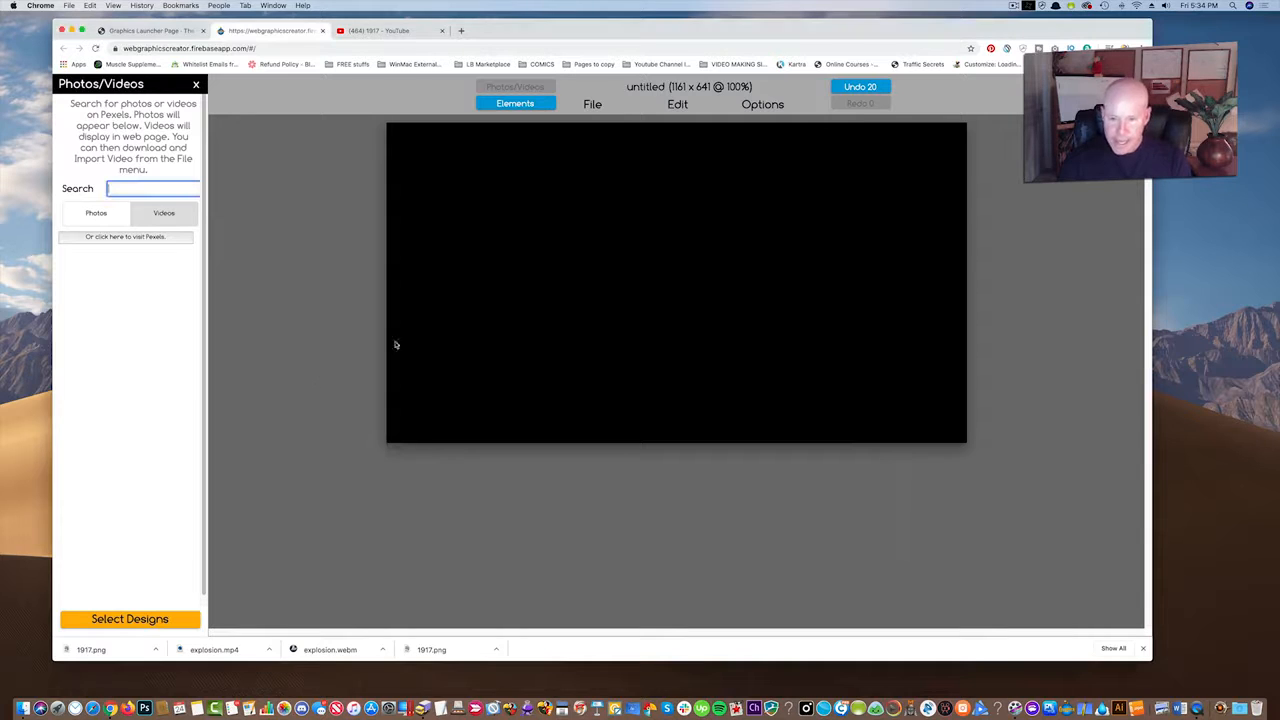
pyautogui.click(592, 106)
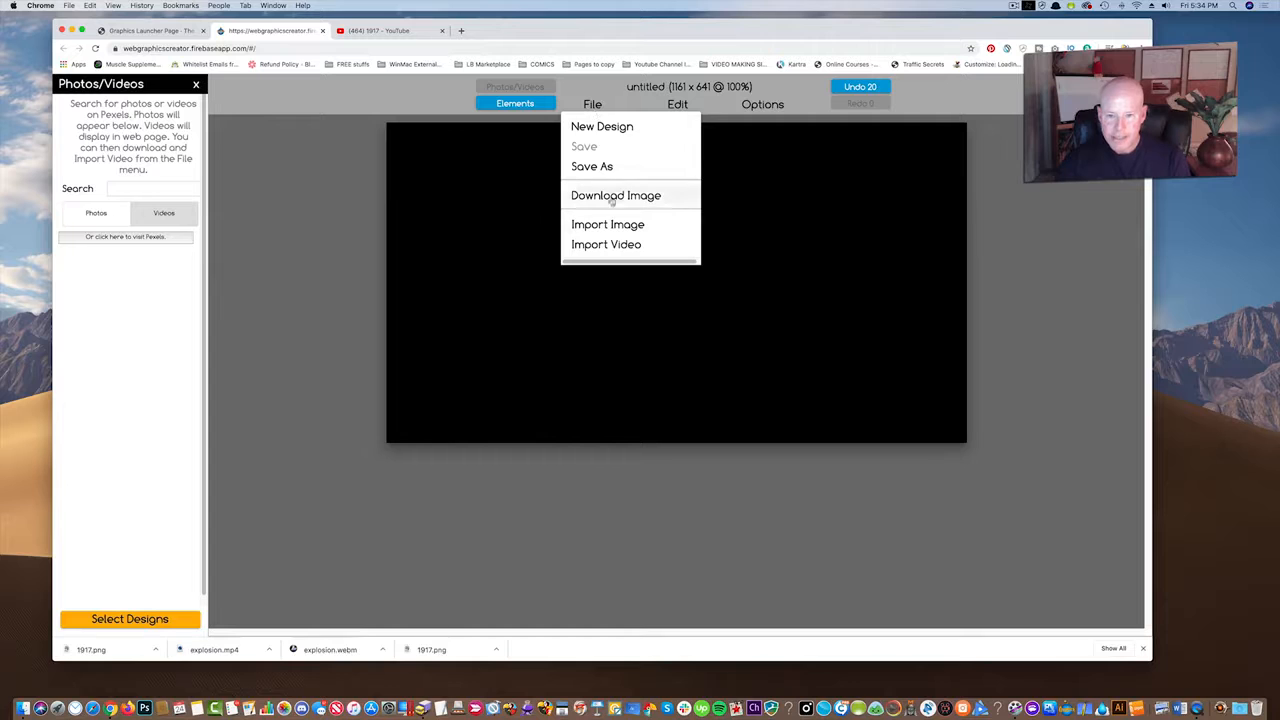
pyautogui.click(614, 245)
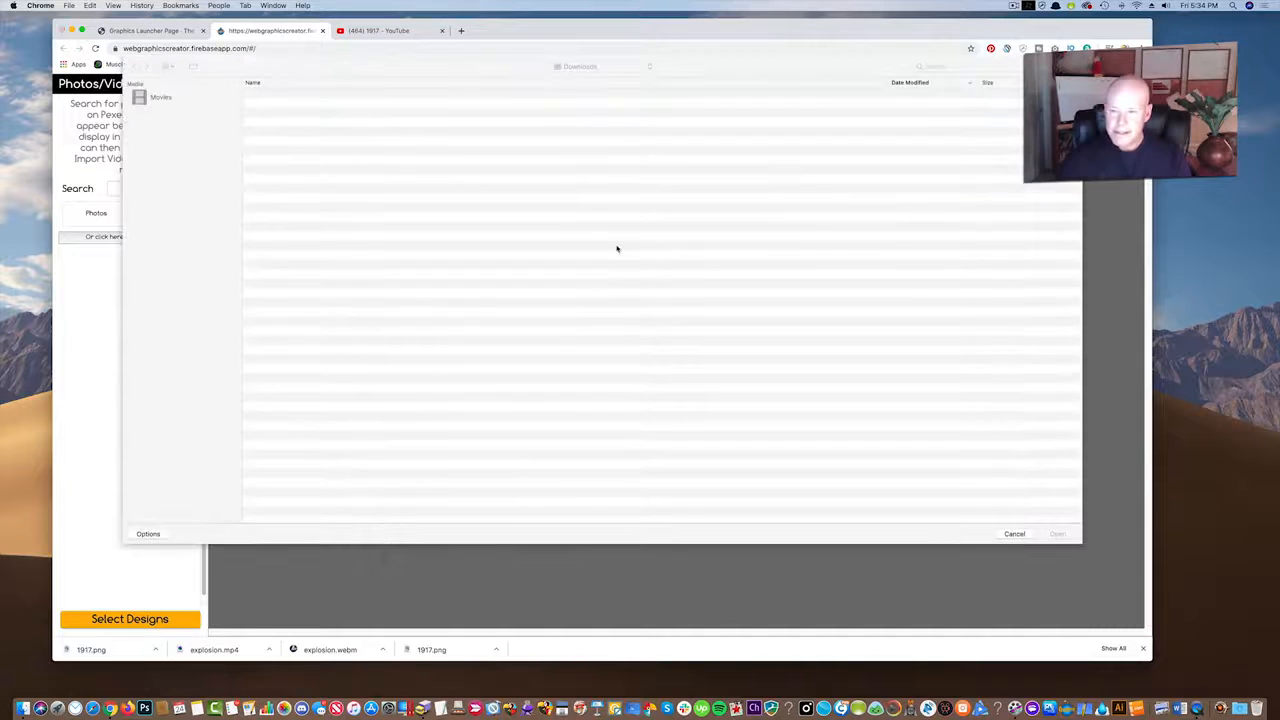
pyautogui.doubleClick(299, 94)
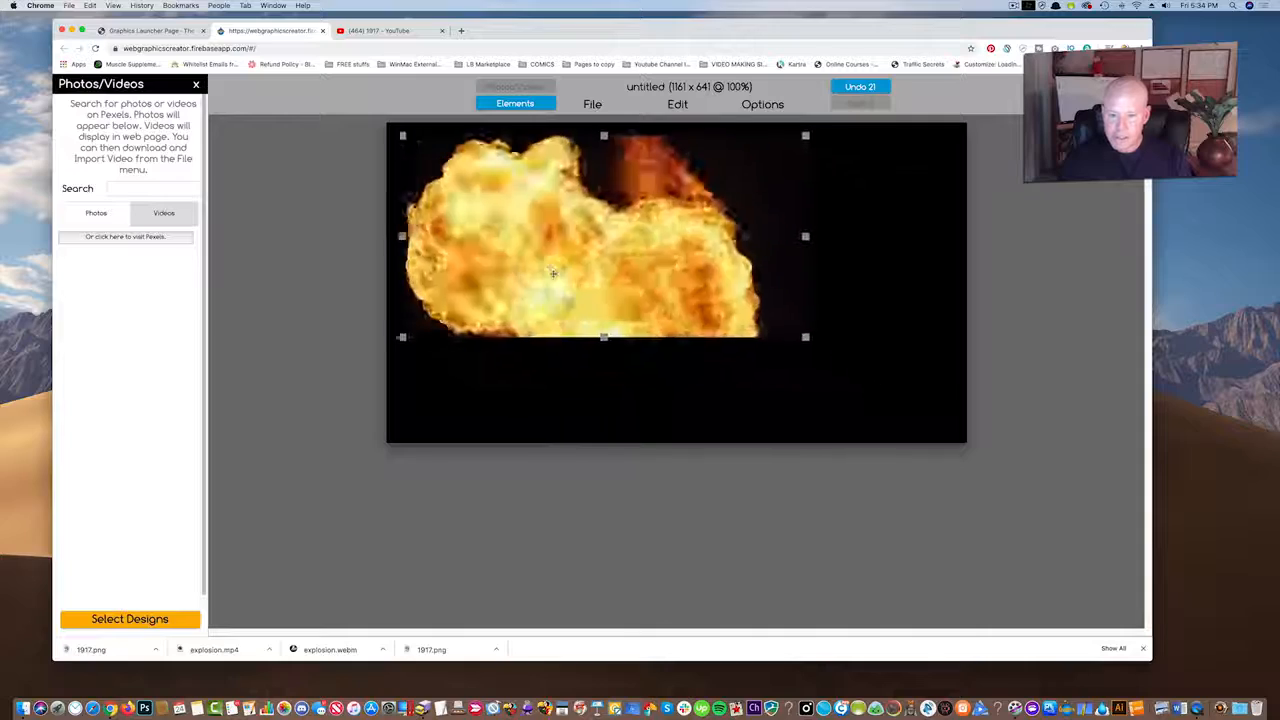
pyautogui.moveTo(814, 352); pyautogui.dragTo(954, 417)
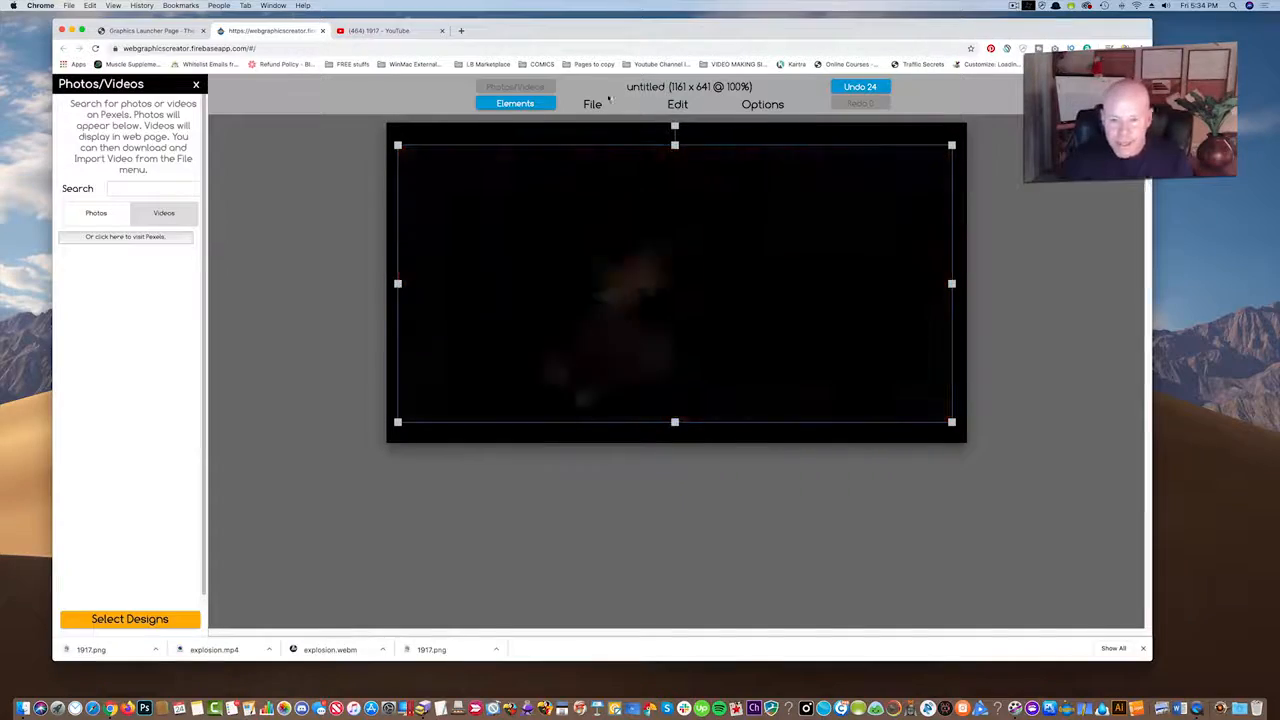
# - Import 1917.png from Downloads and enlarge it over the explosion video to nearly fill the canvas
pyautogui.click(592, 104)
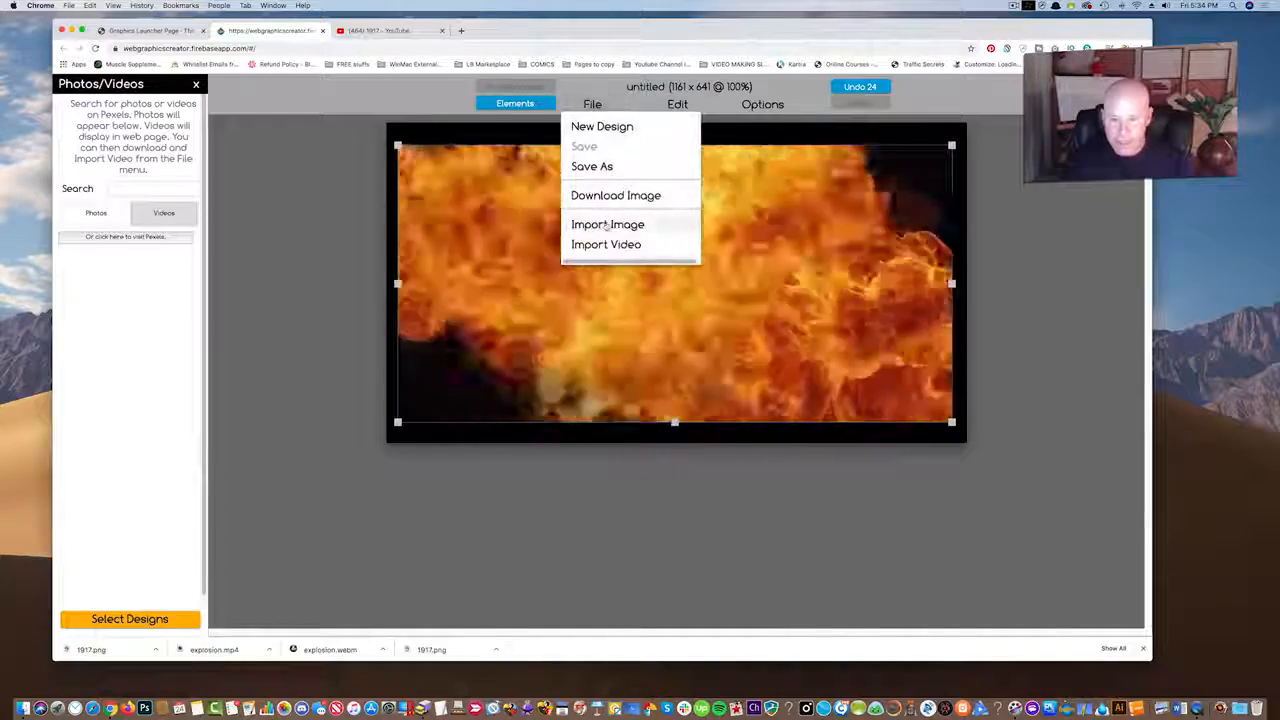
pyautogui.click(606, 226)
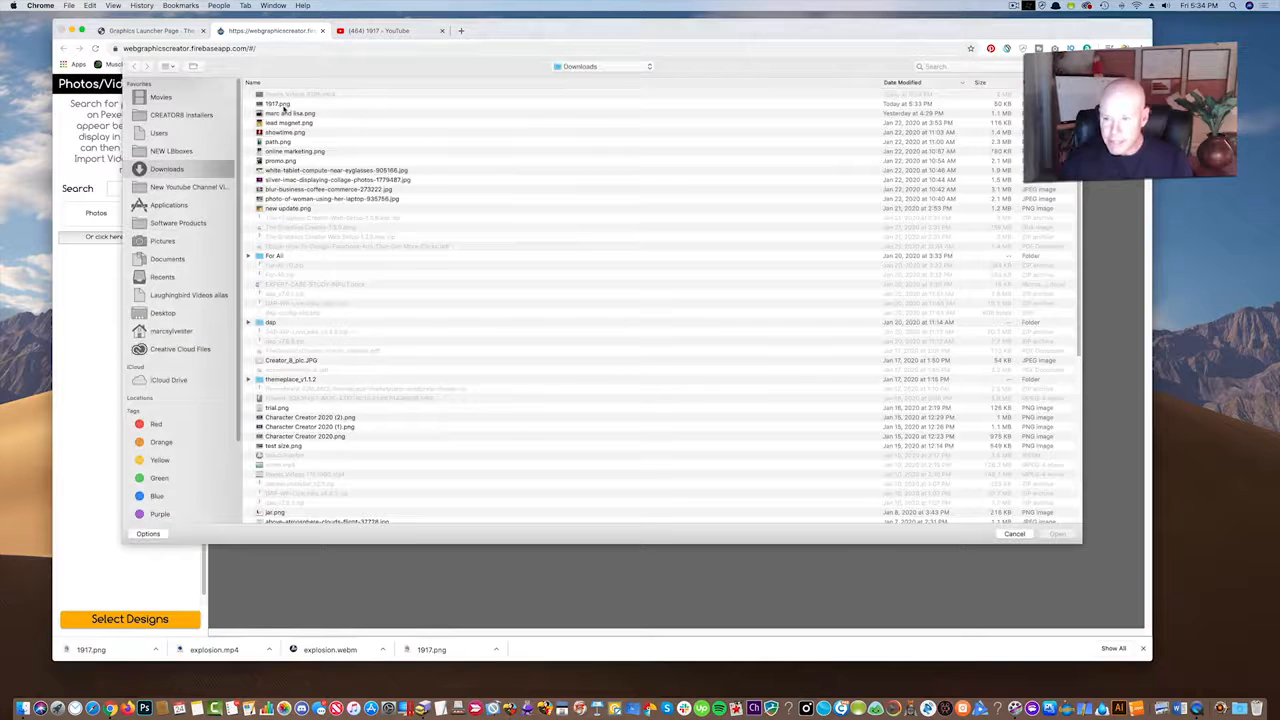
pyautogui.doubleClick(278, 104)
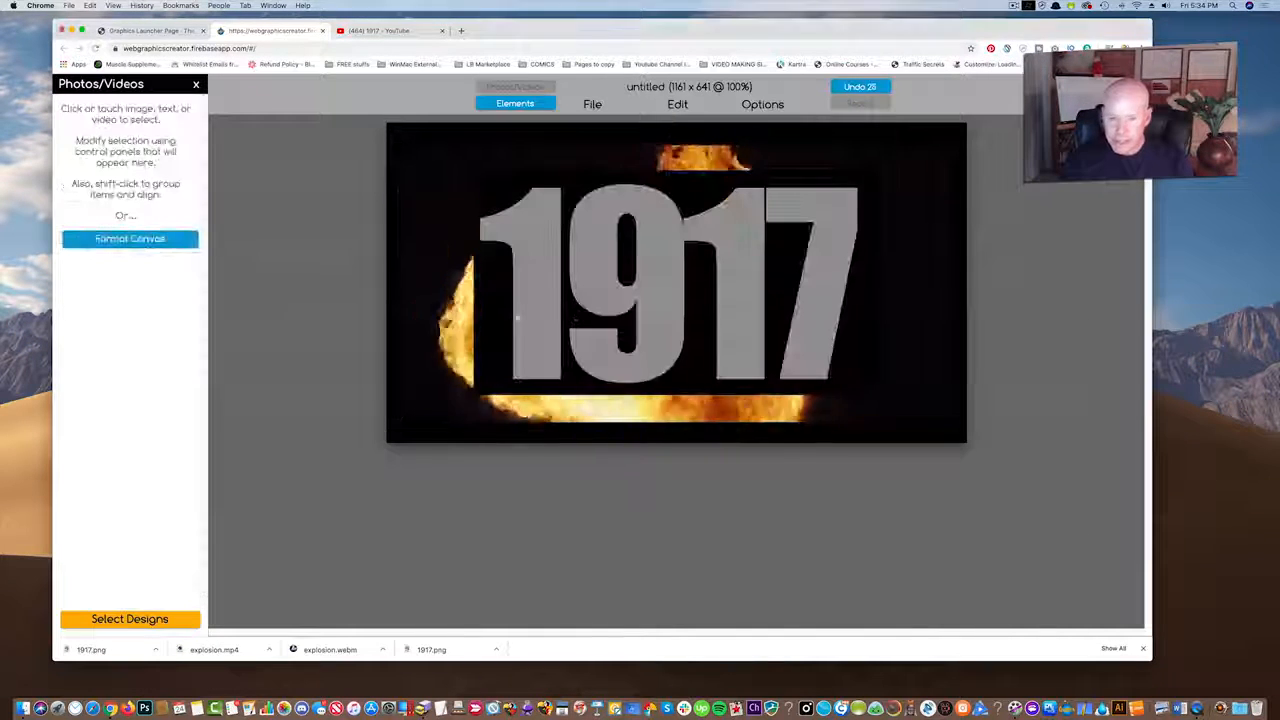
pyautogui.moveTo(553, 311); pyautogui.dragTo(473, 271)
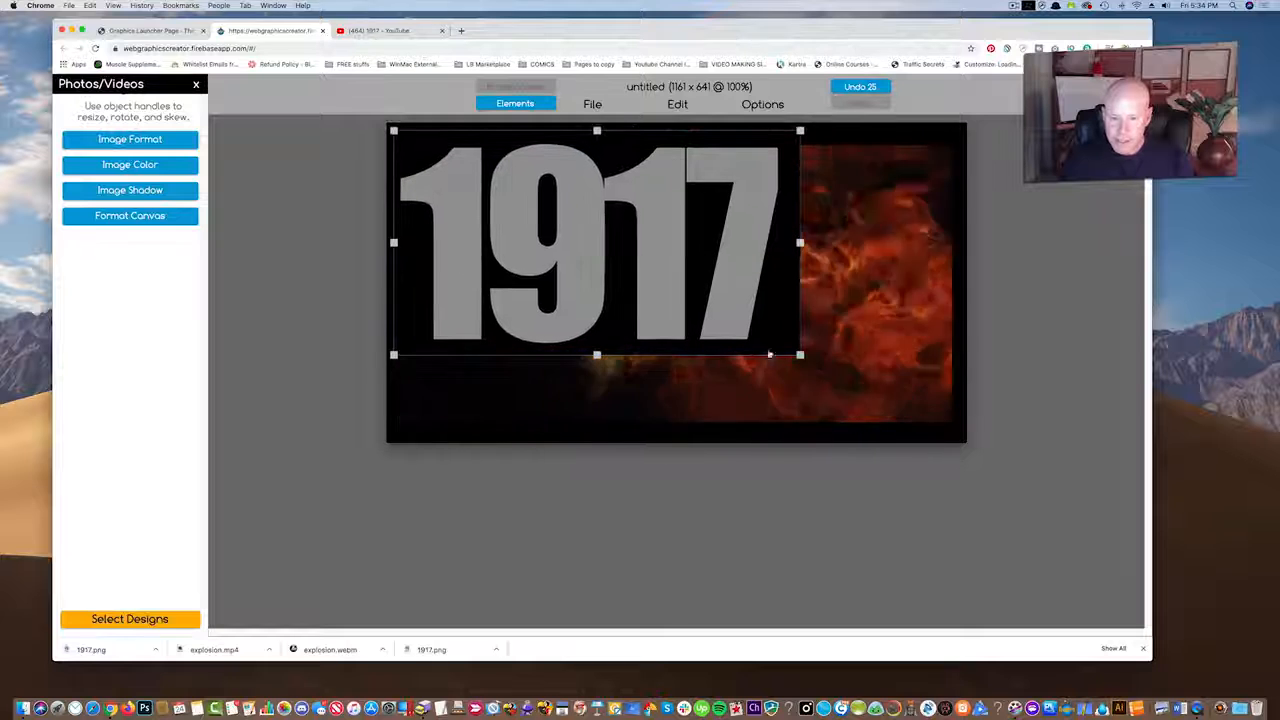
pyautogui.moveTo(800, 355); pyautogui.dragTo(950, 435)
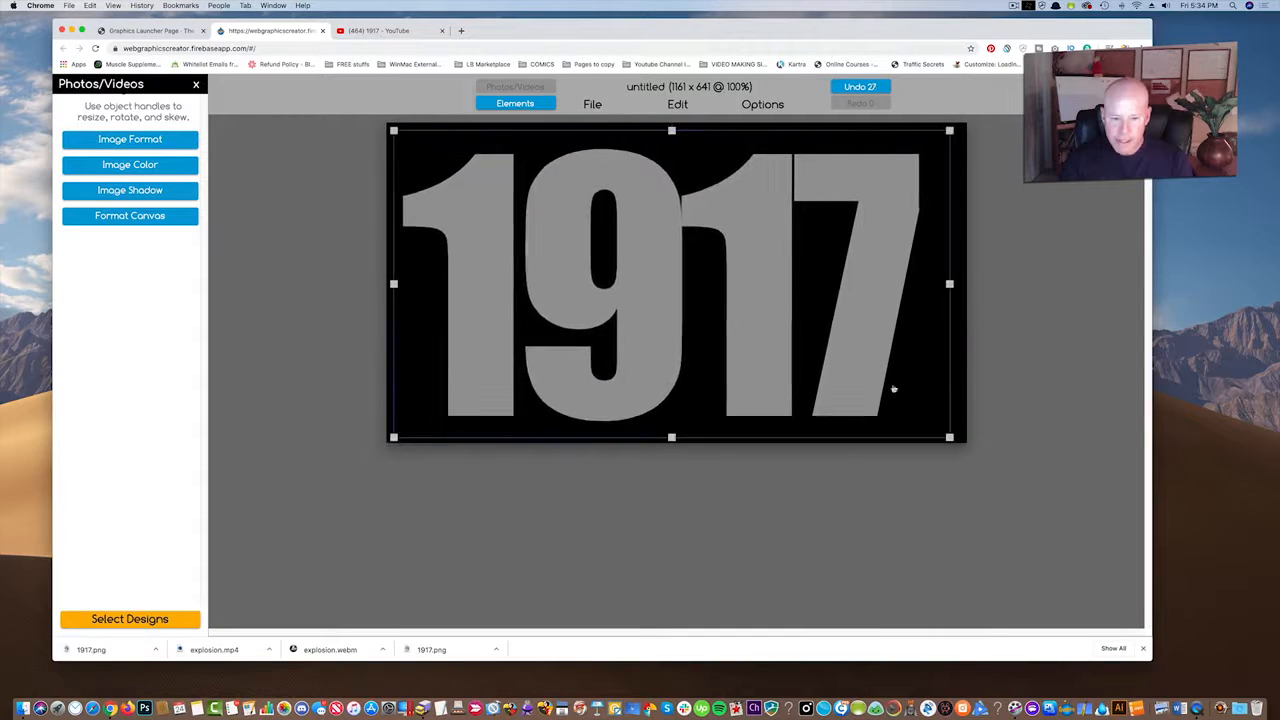
pyautogui.moveTo(768, 357); pyautogui.dragTo(774, 355)
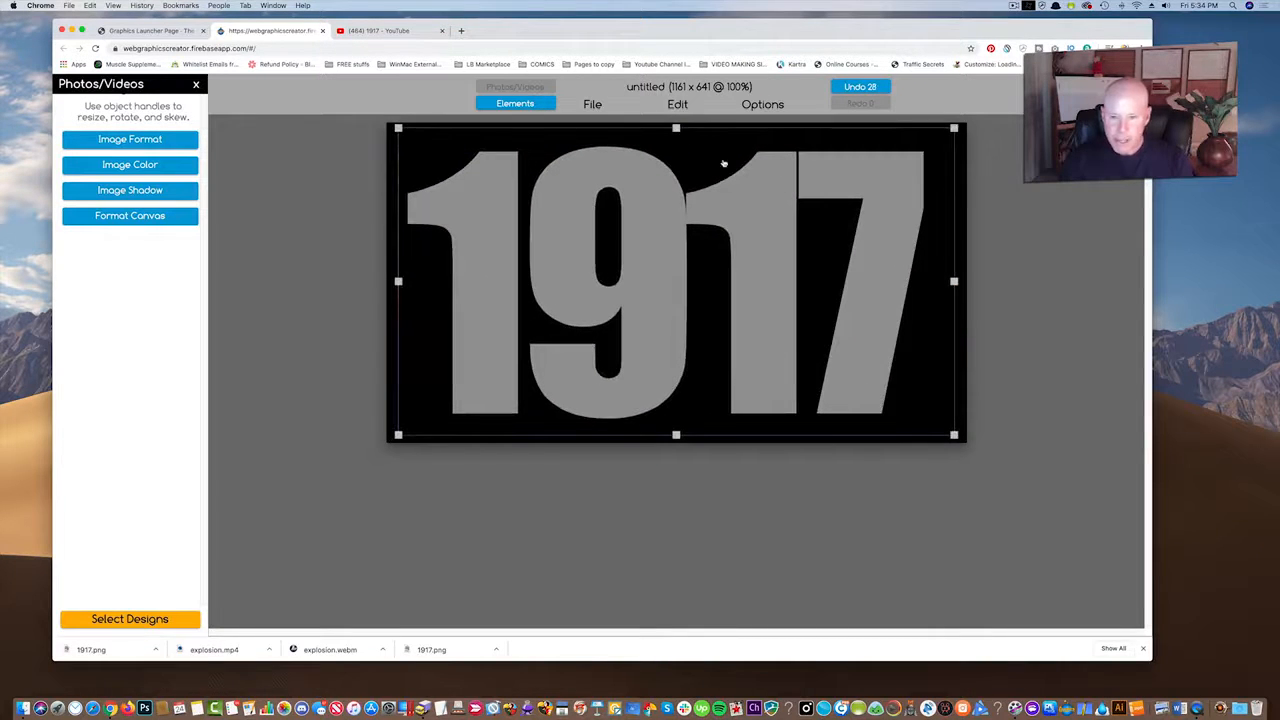
# - Remove the grey lettering color 999999 from the 1917 image so the explosion shows through the digits
pyautogui.click(141, 166)
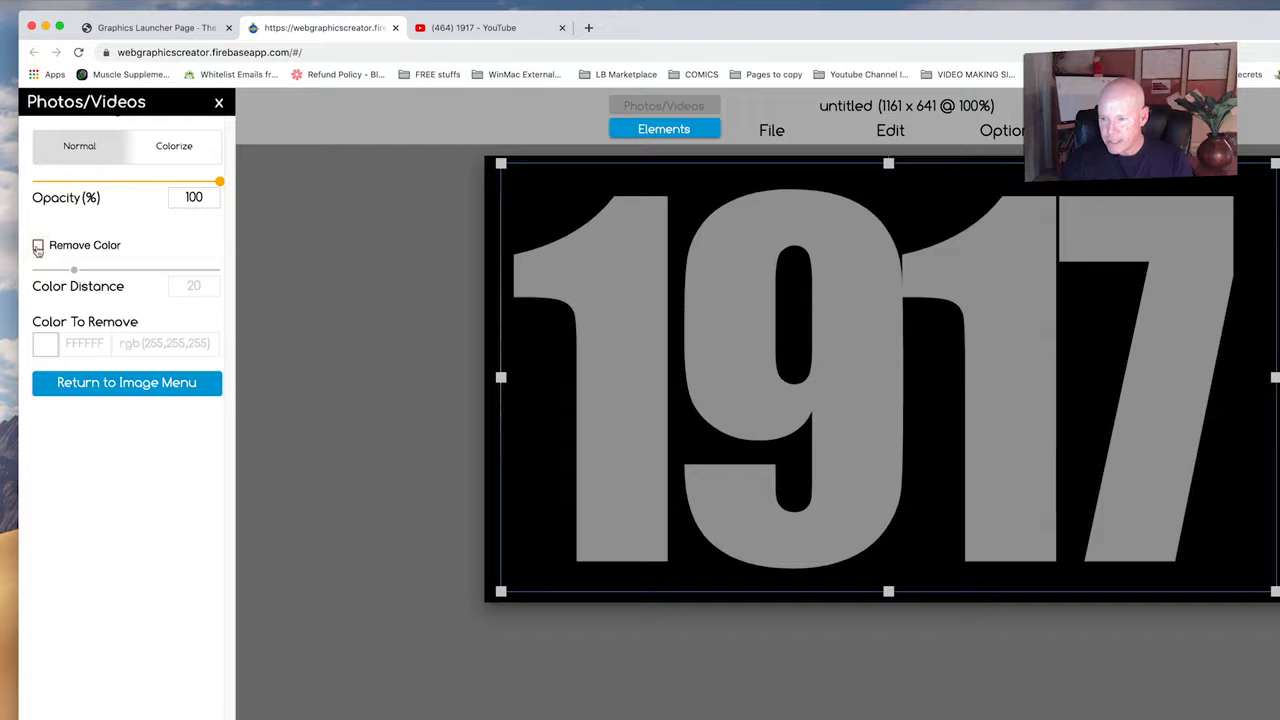
pyautogui.click(38, 247)
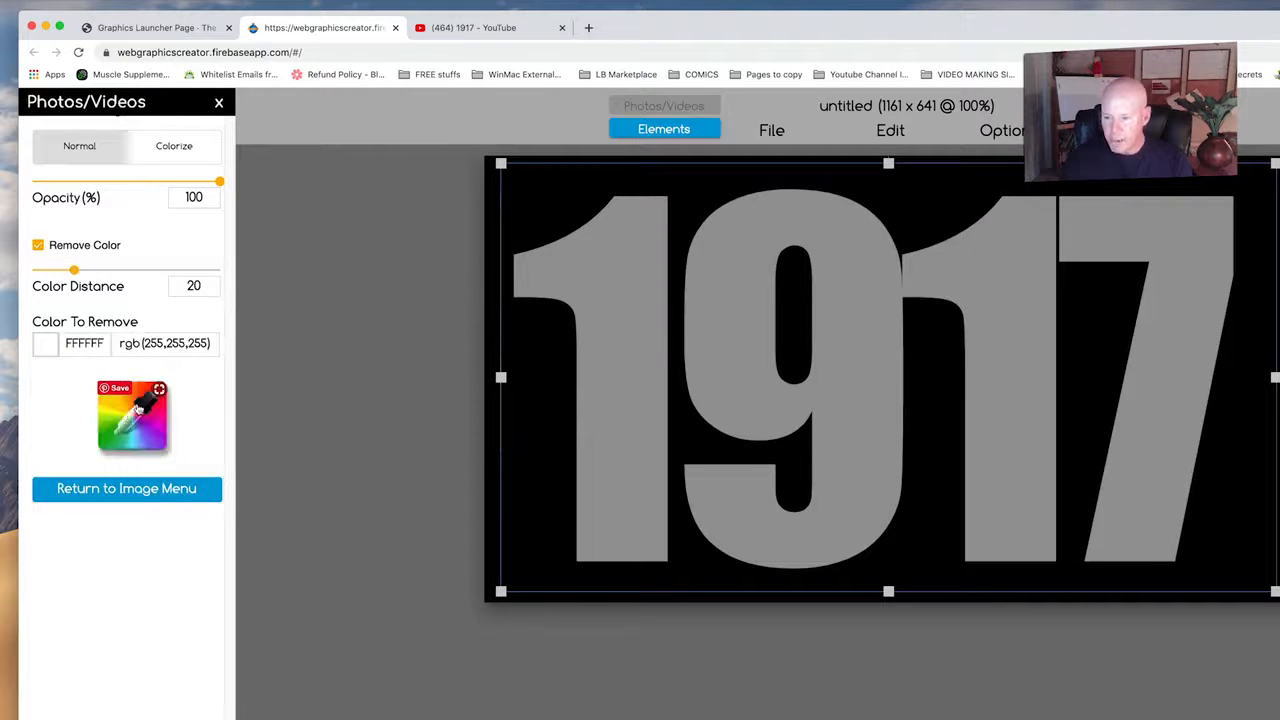
pyautogui.click(626, 275)
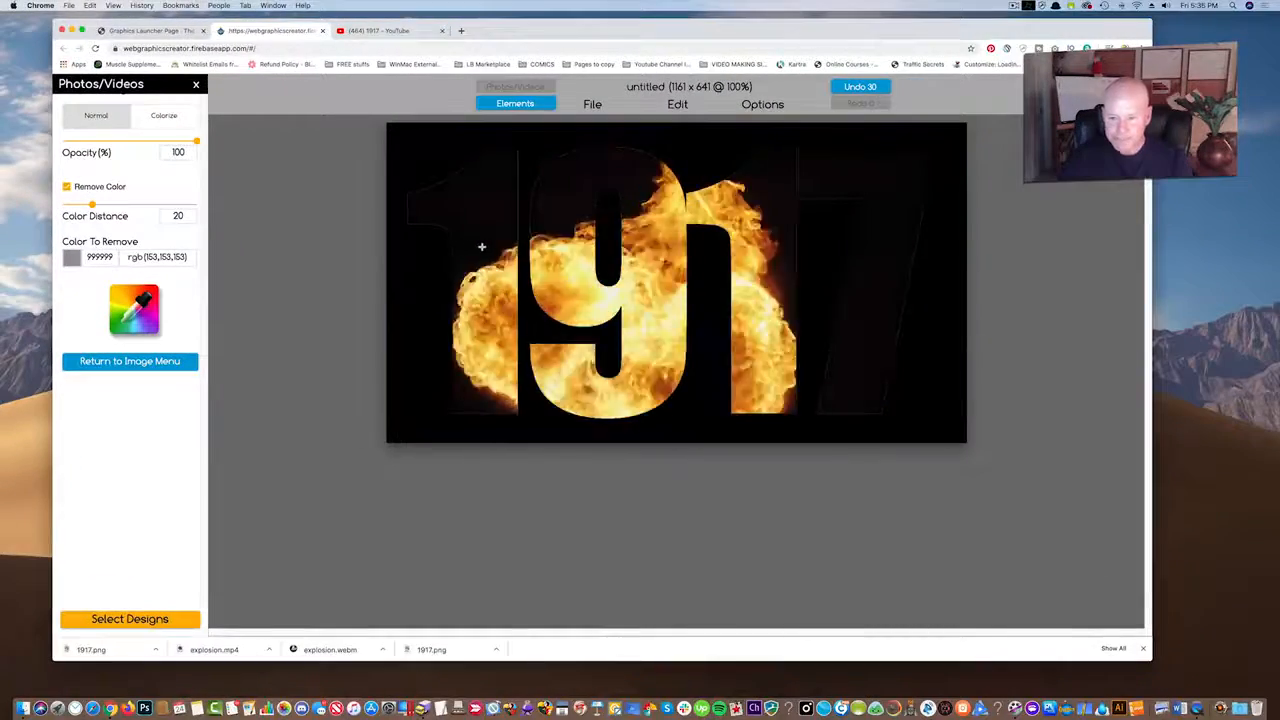
# - Reposition and slightly enlarge the 1917 image so it covers the explosion video's edges
pyautogui.click(481, 246)
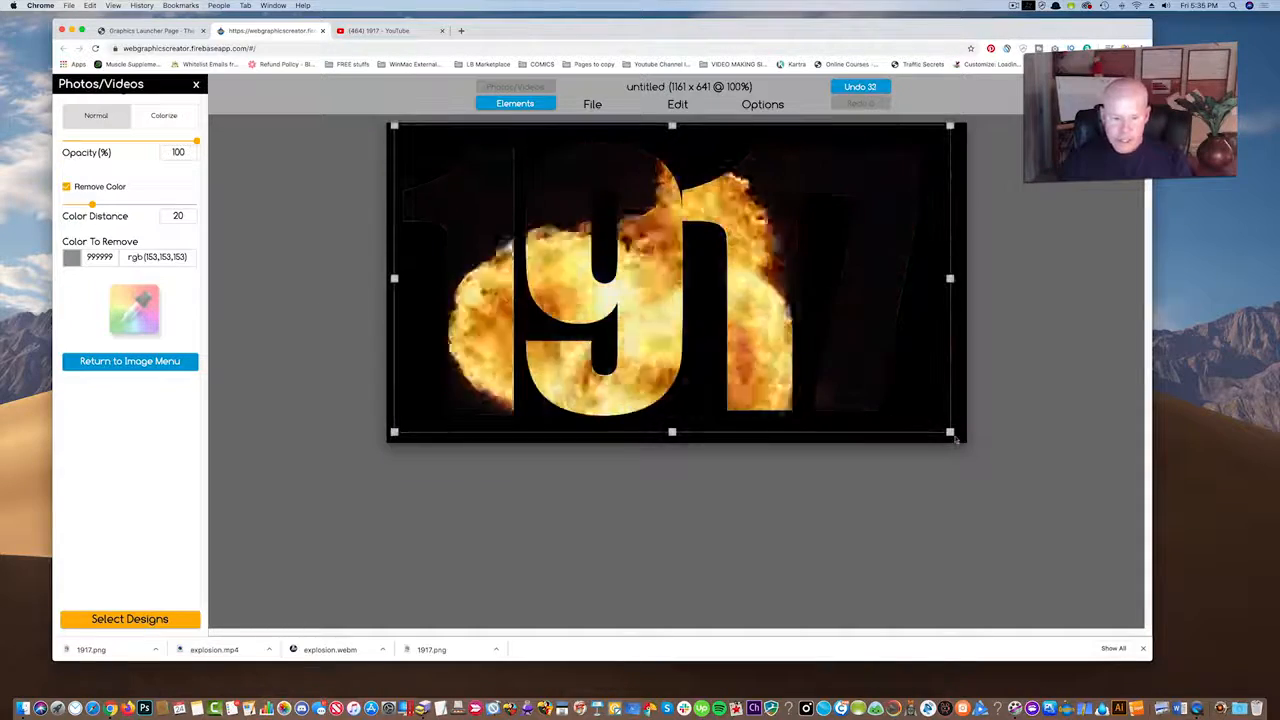
pyautogui.moveTo(955, 437); pyautogui.dragTo(957, 438)
pyautogui.click(967, 422)
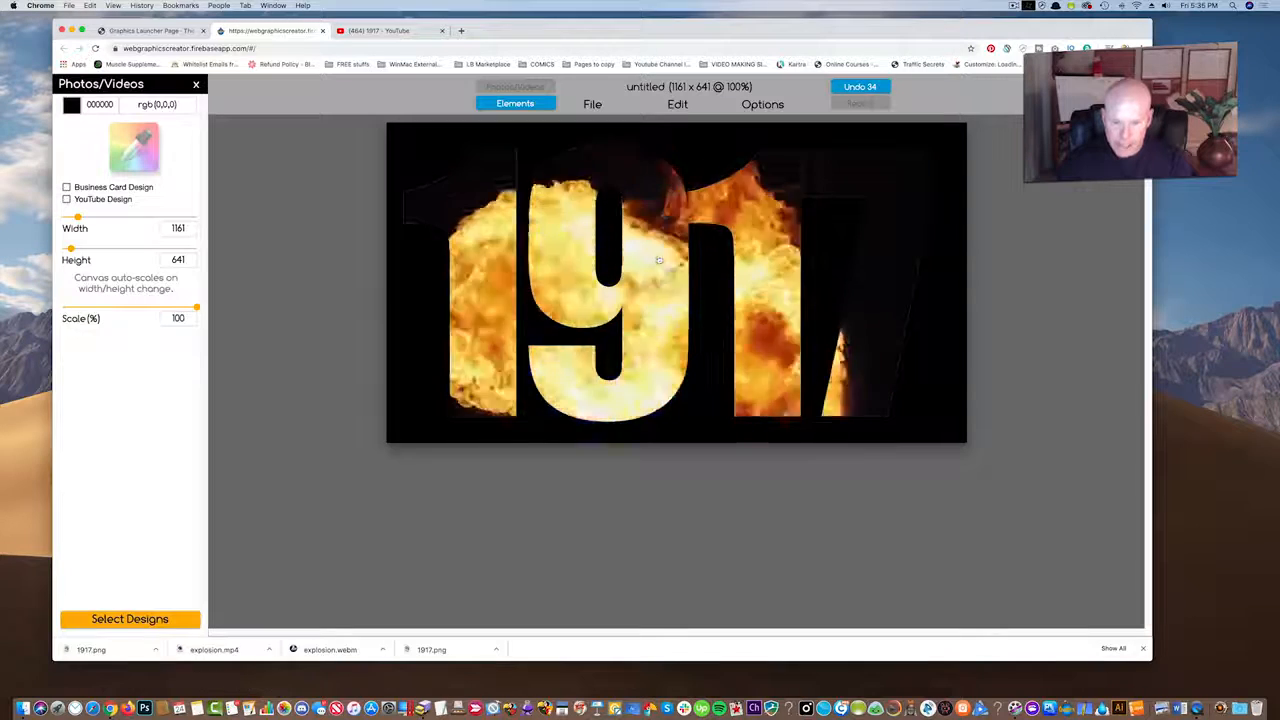
# - Record the design from the explosion video under the name explosion1917 and download the recording
pyautogui.click(659, 261)
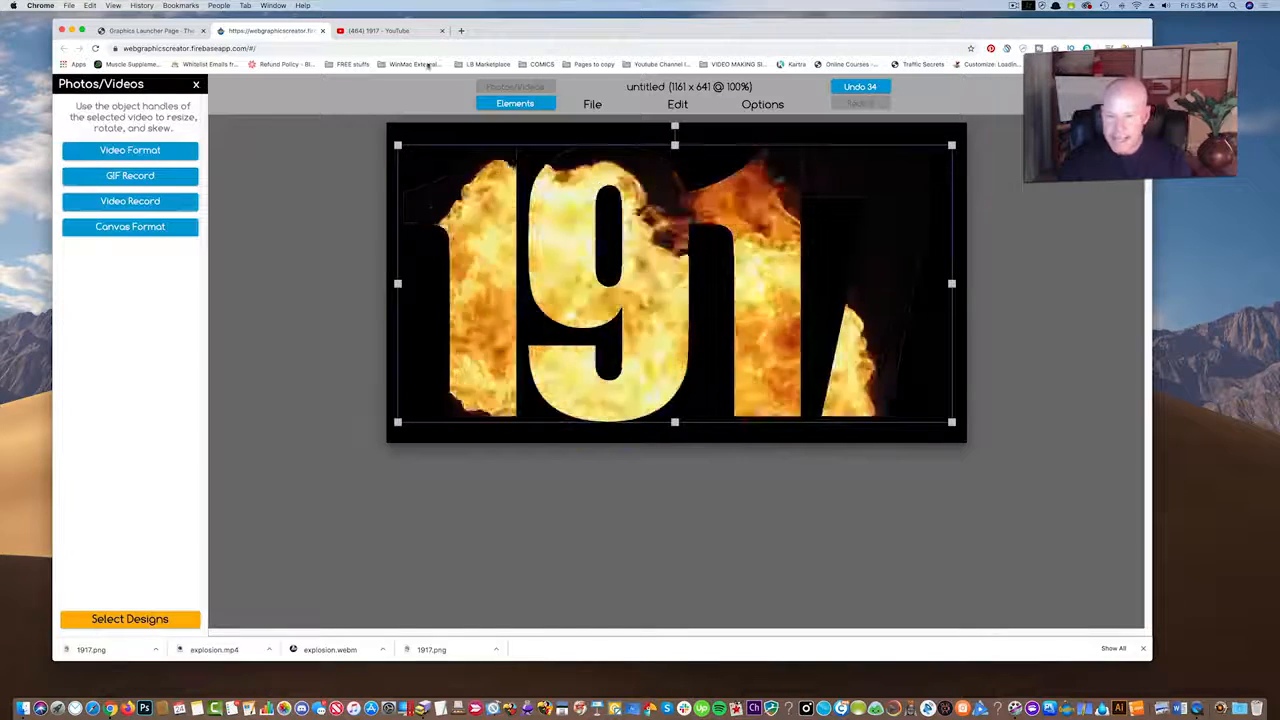
pyautogui.click(128, 203)
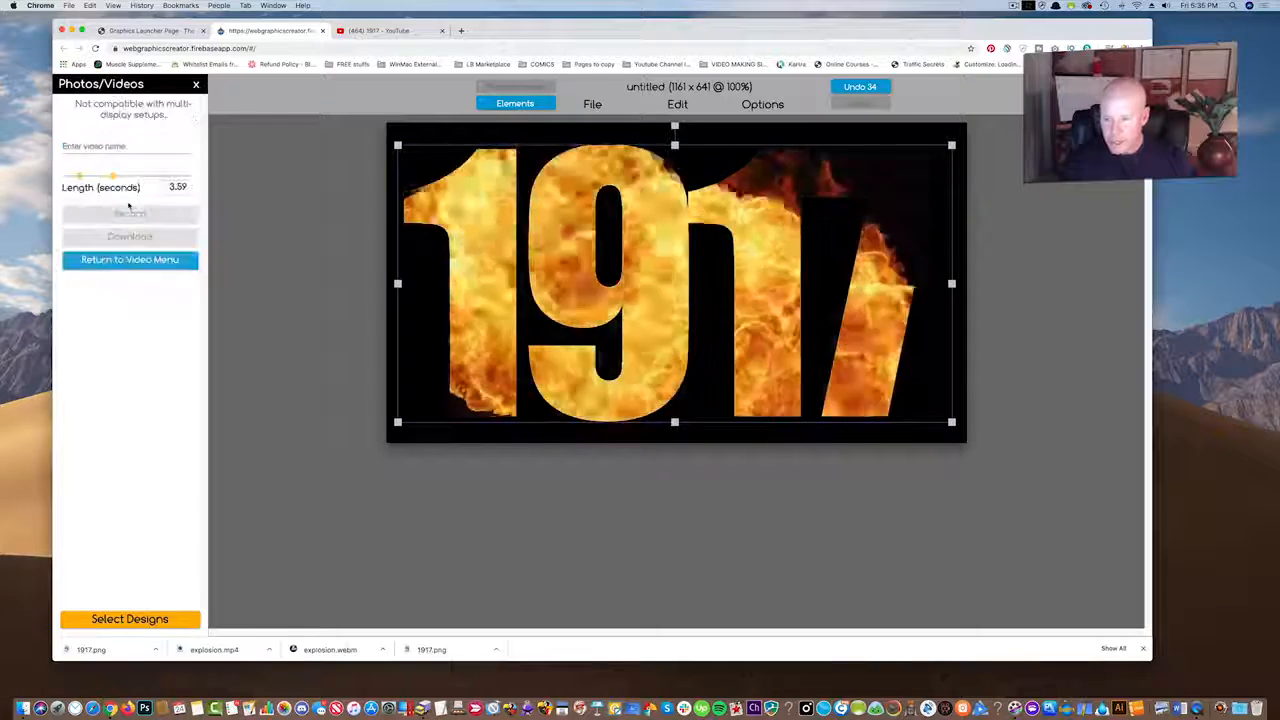
pyautogui.click(120, 146)
pyautogui.write('exp')
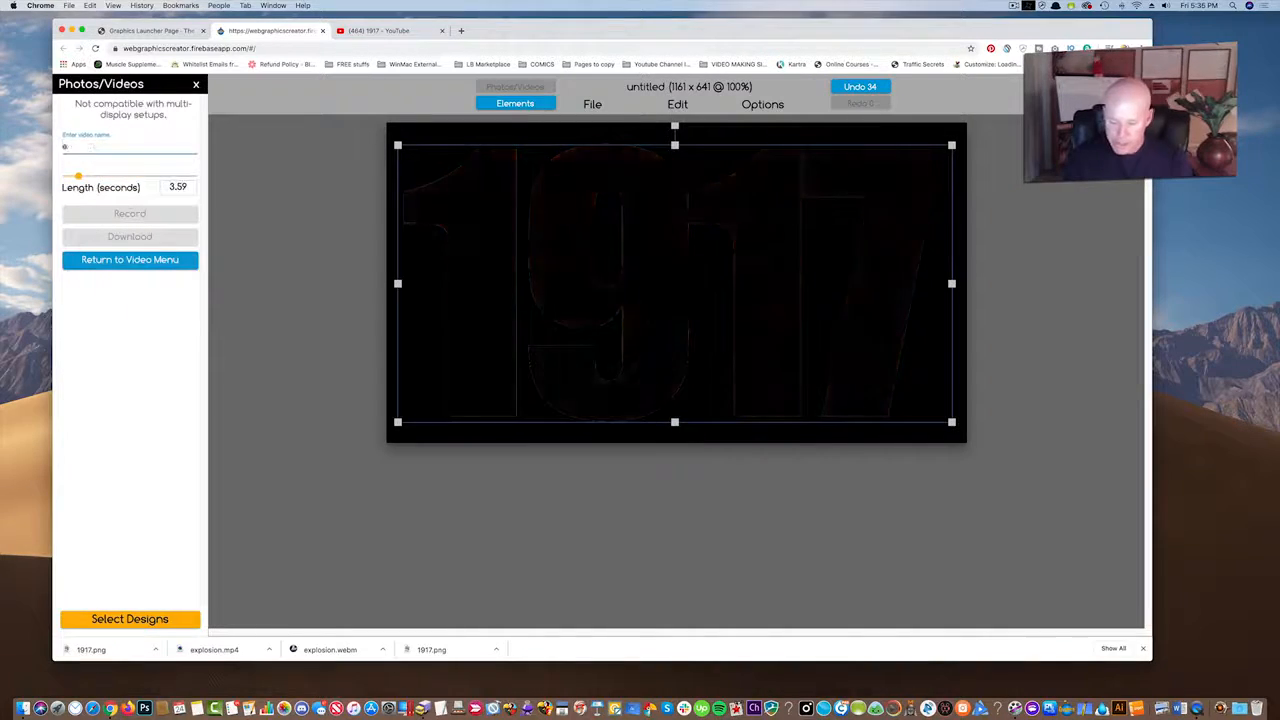
pyautogui.write('losion')
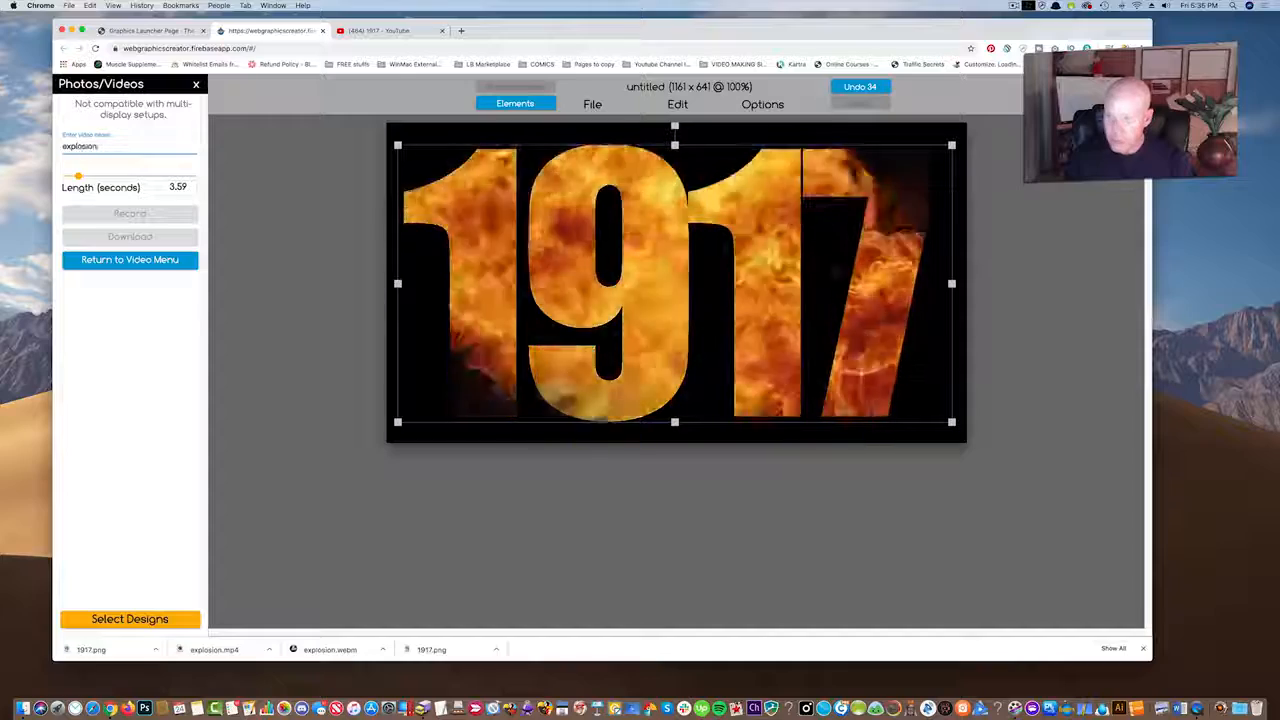
pyautogui.write('1917')
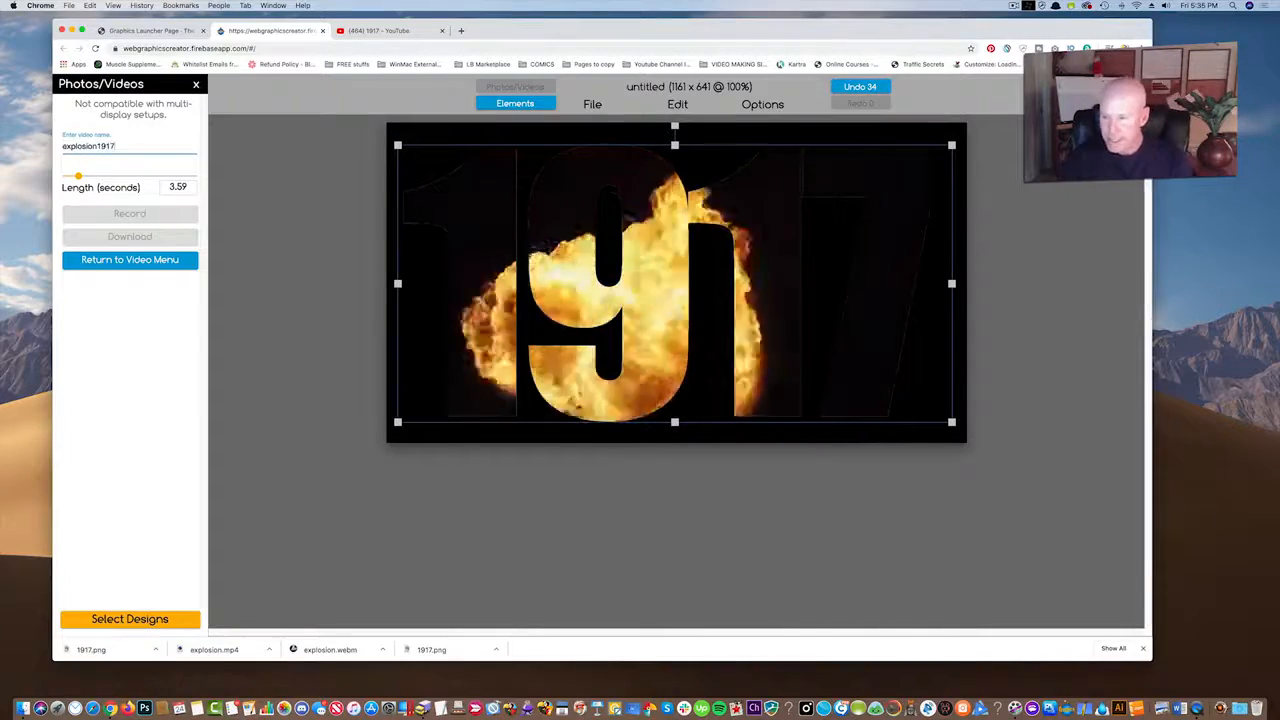
pyautogui.click(130, 214)
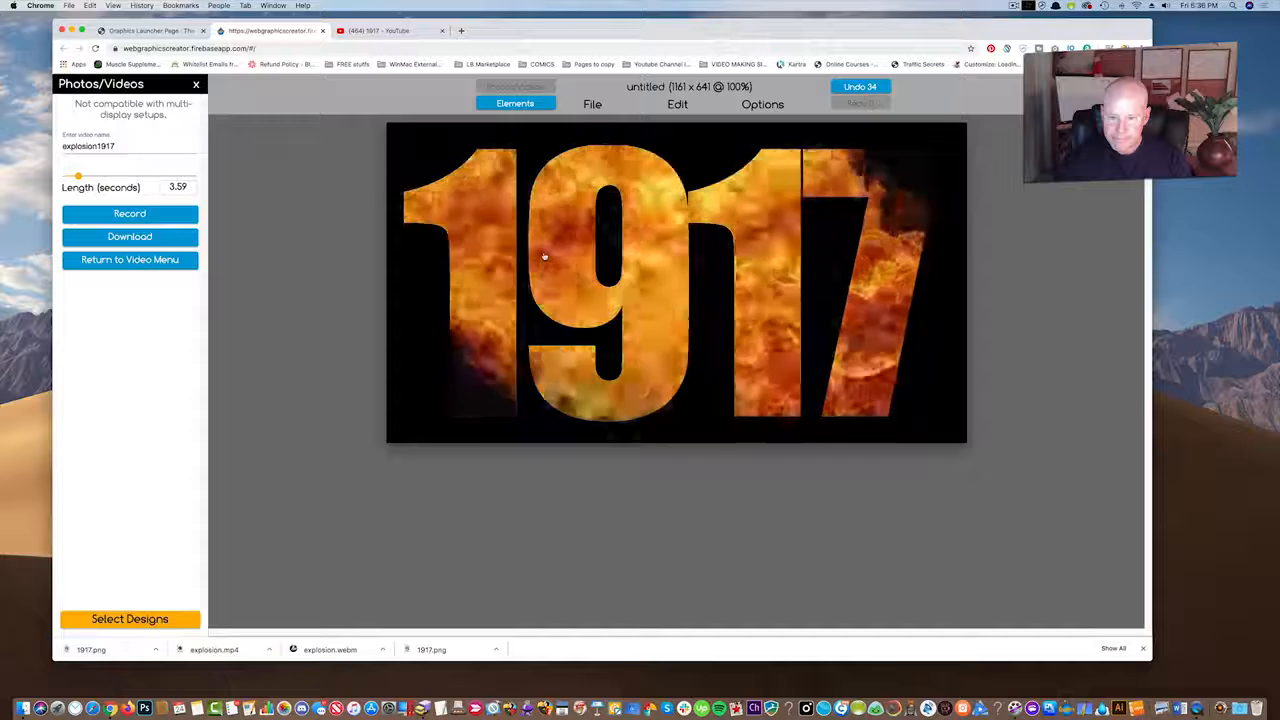
pyautogui.click(129, 236)
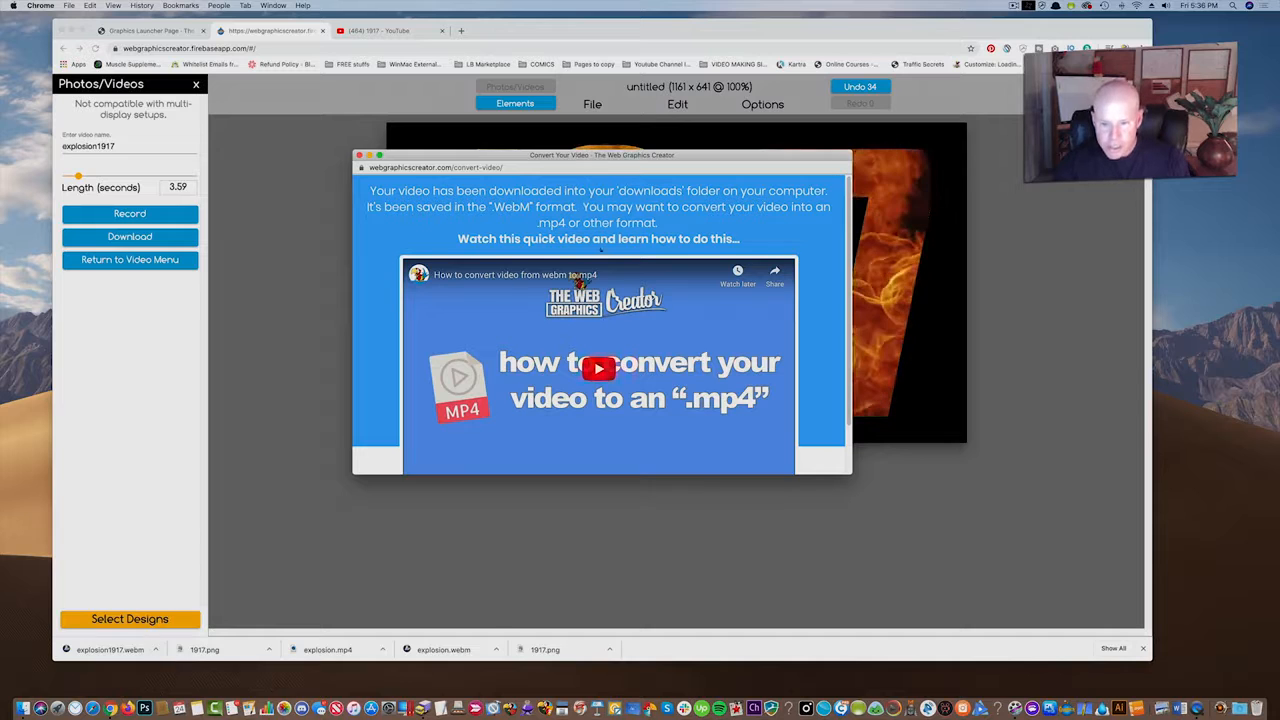
# - Open the linked CloudConvert WEBM converter and replace the finished explosion.webm entry with explosion1917.webm from Downloads
pyautogui.scroll(-2, 577, 325)
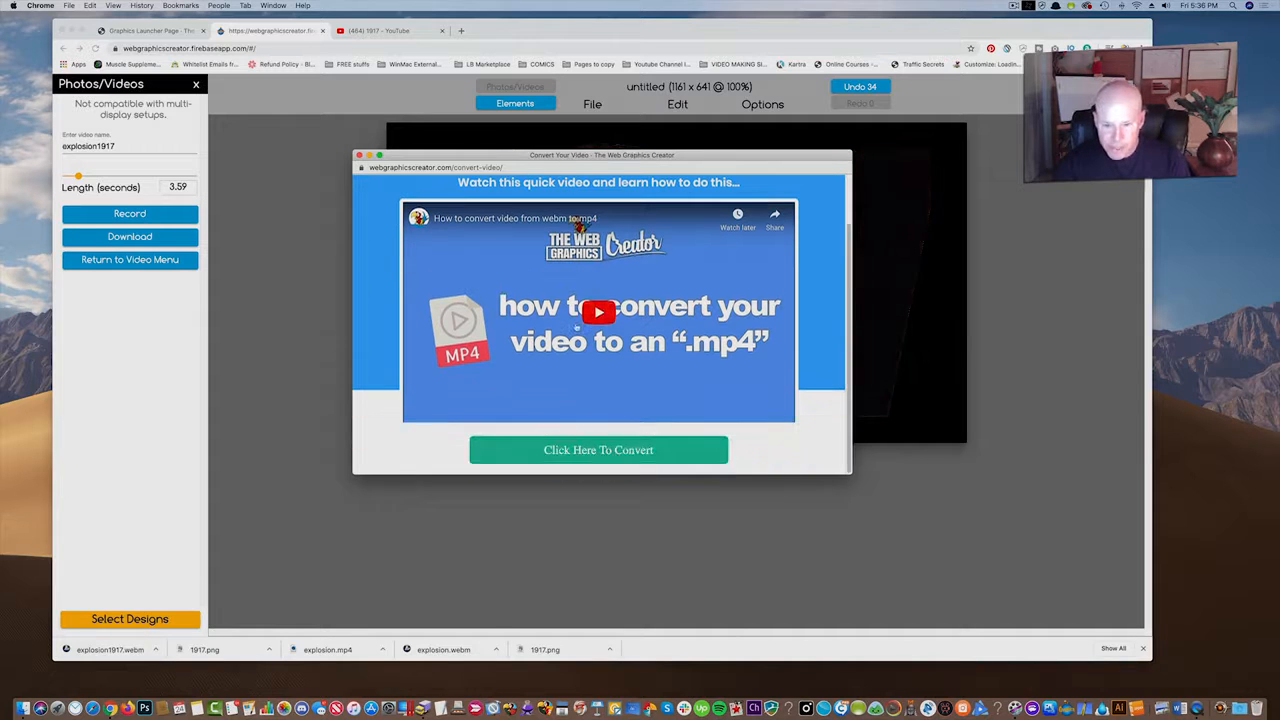
pyautogui.click(598, 450)
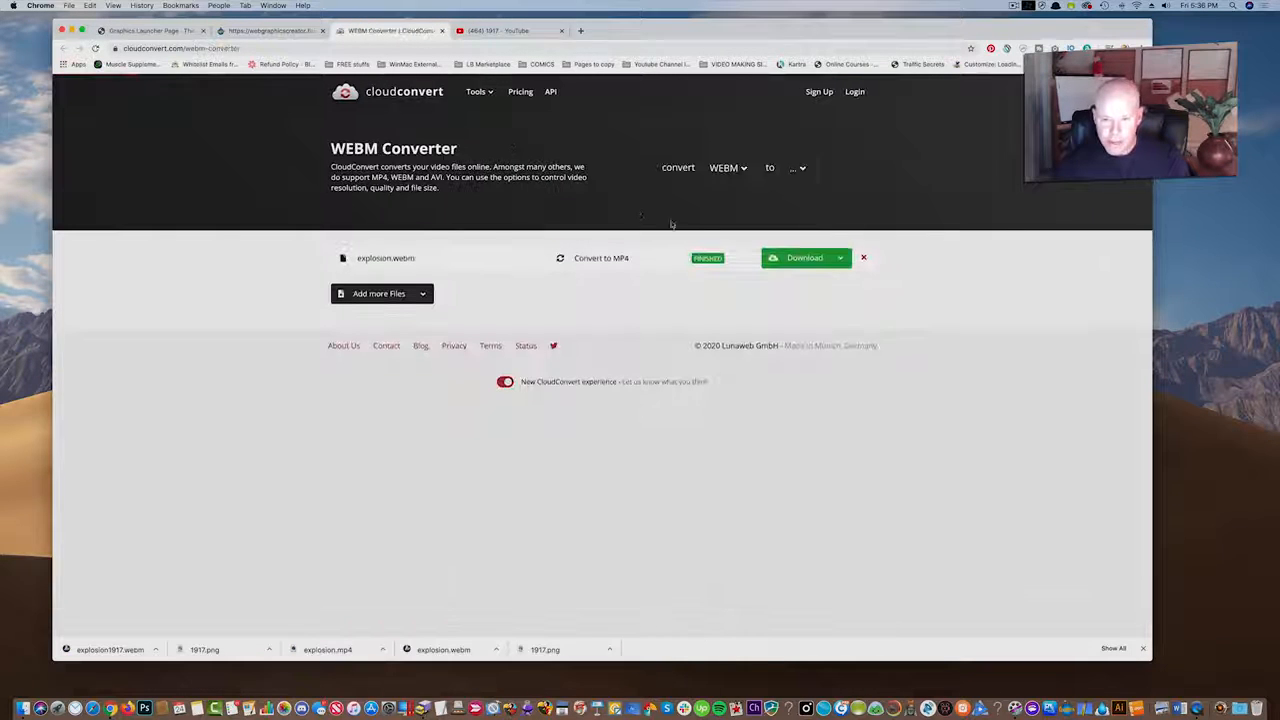
pyautogui.click(865, 258)
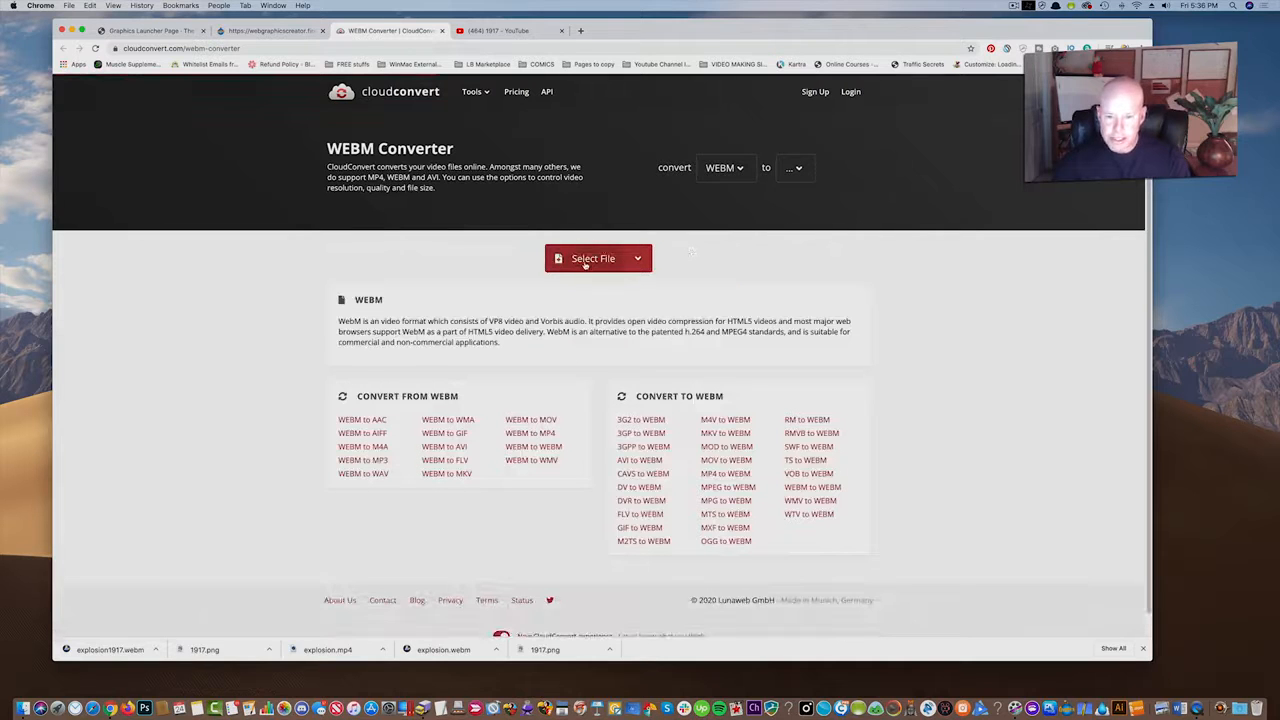
pyautogui.click(585, 262)
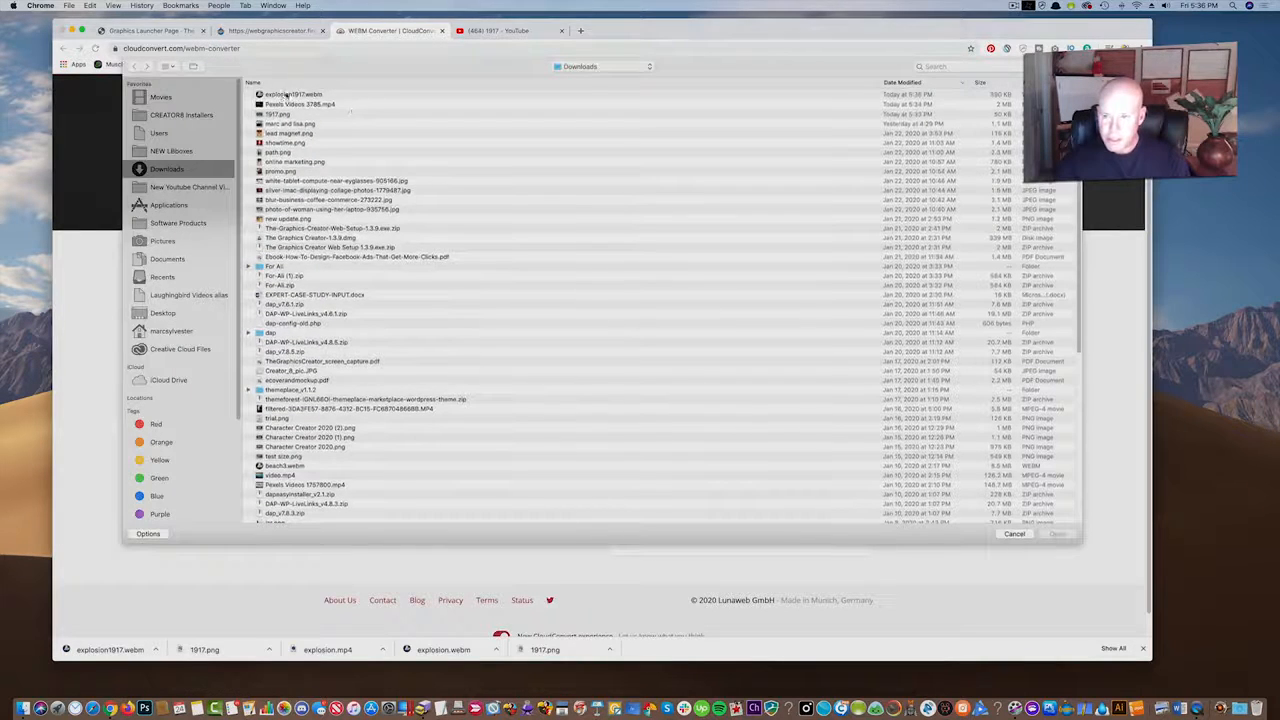
pyautogui.click(293, 94)
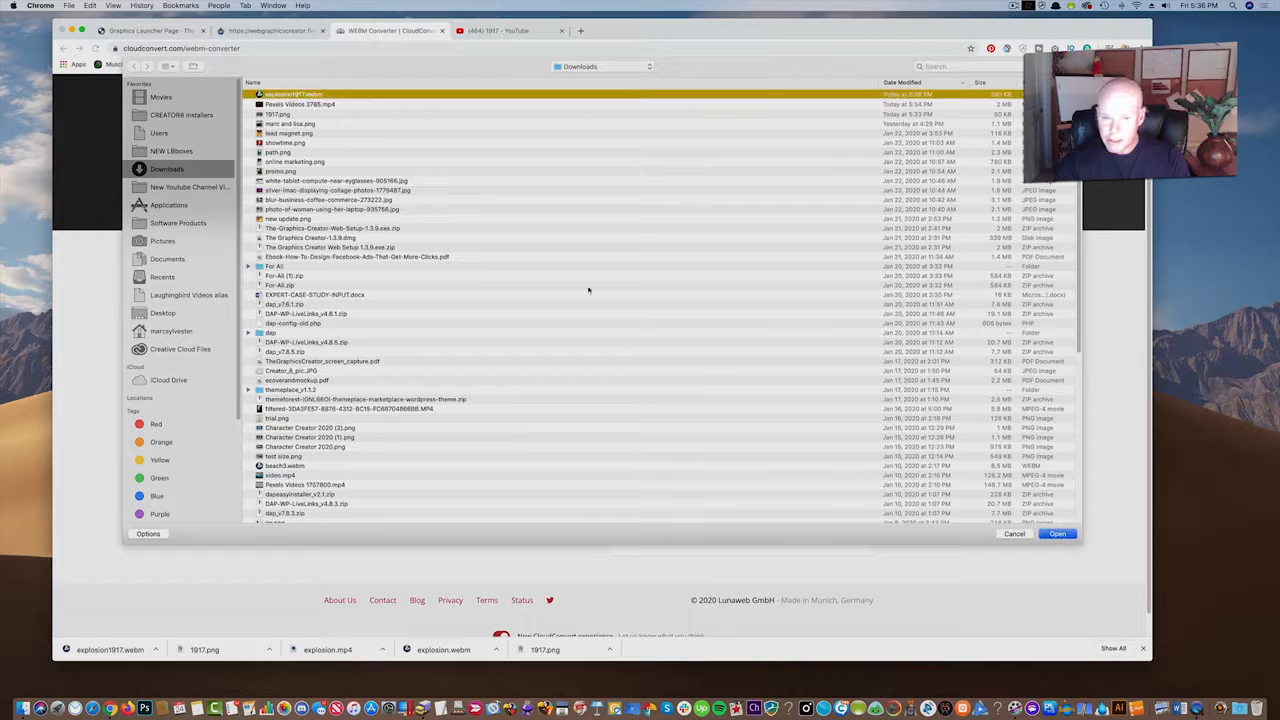
pyautogui.click(1056, 534)
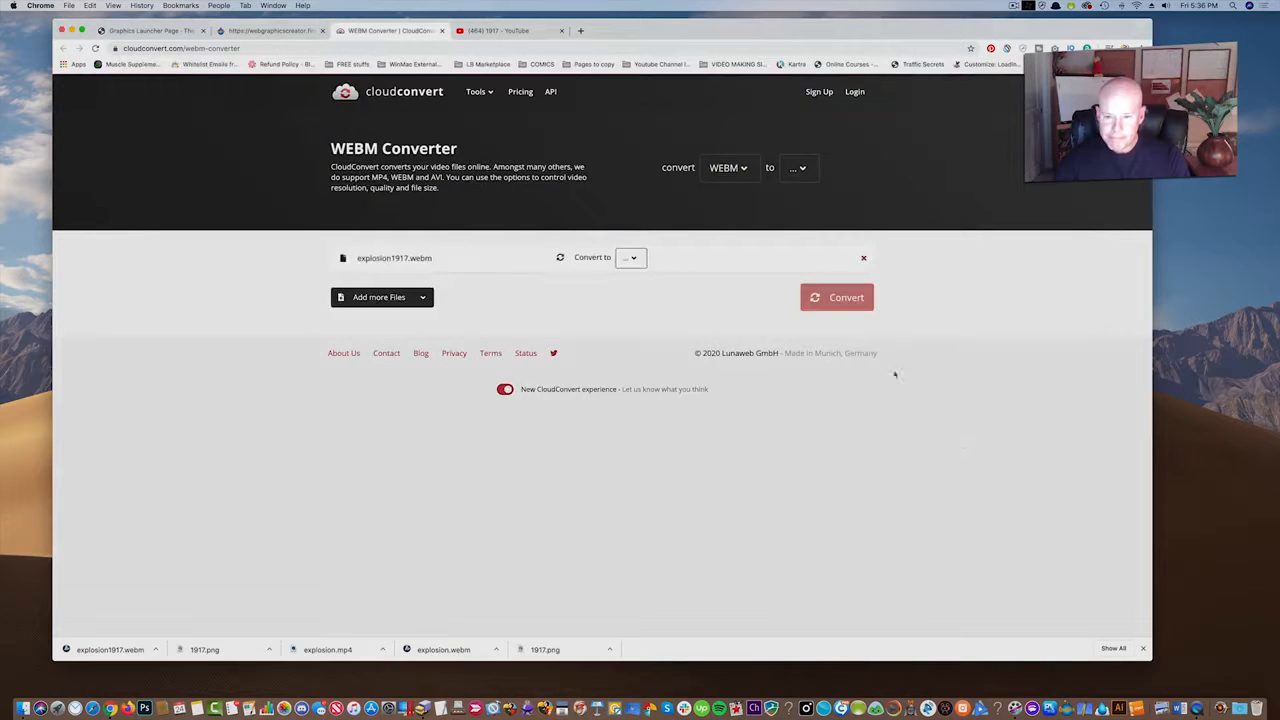
# - Convert explosion1917.webm to MP4
pyautogui.click(634, 258)
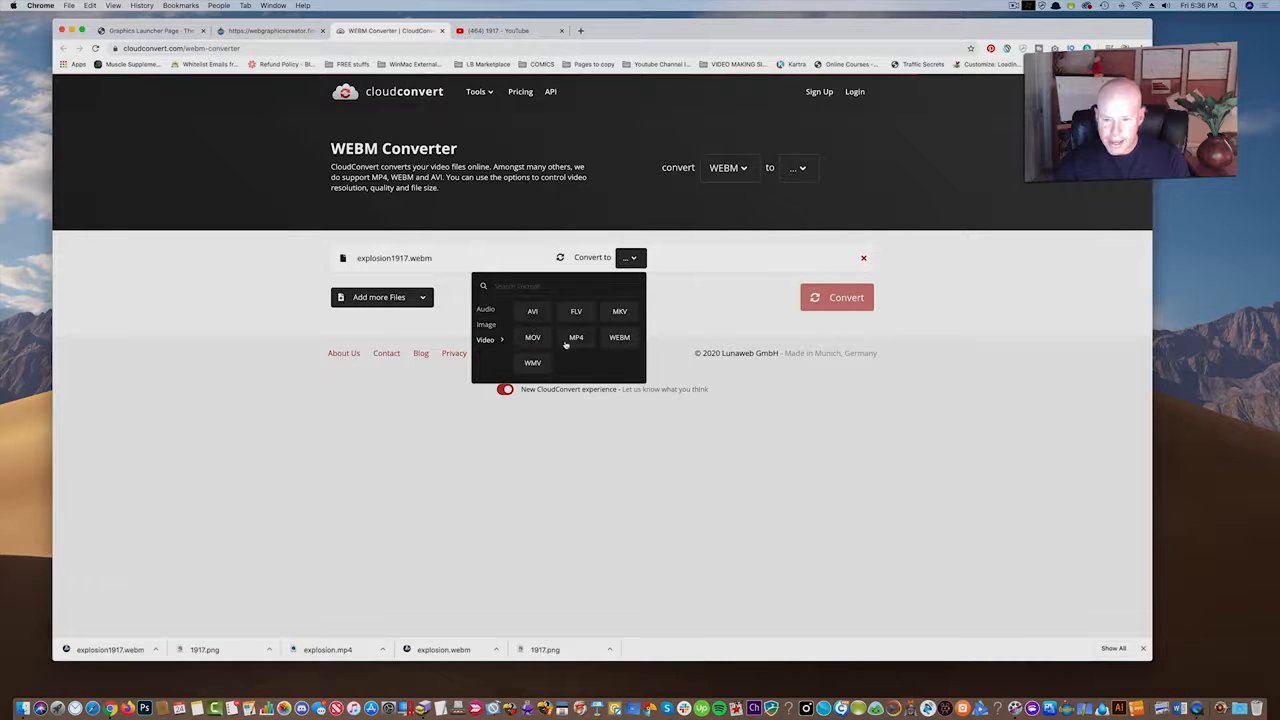
pyautogui.click(568, 342)
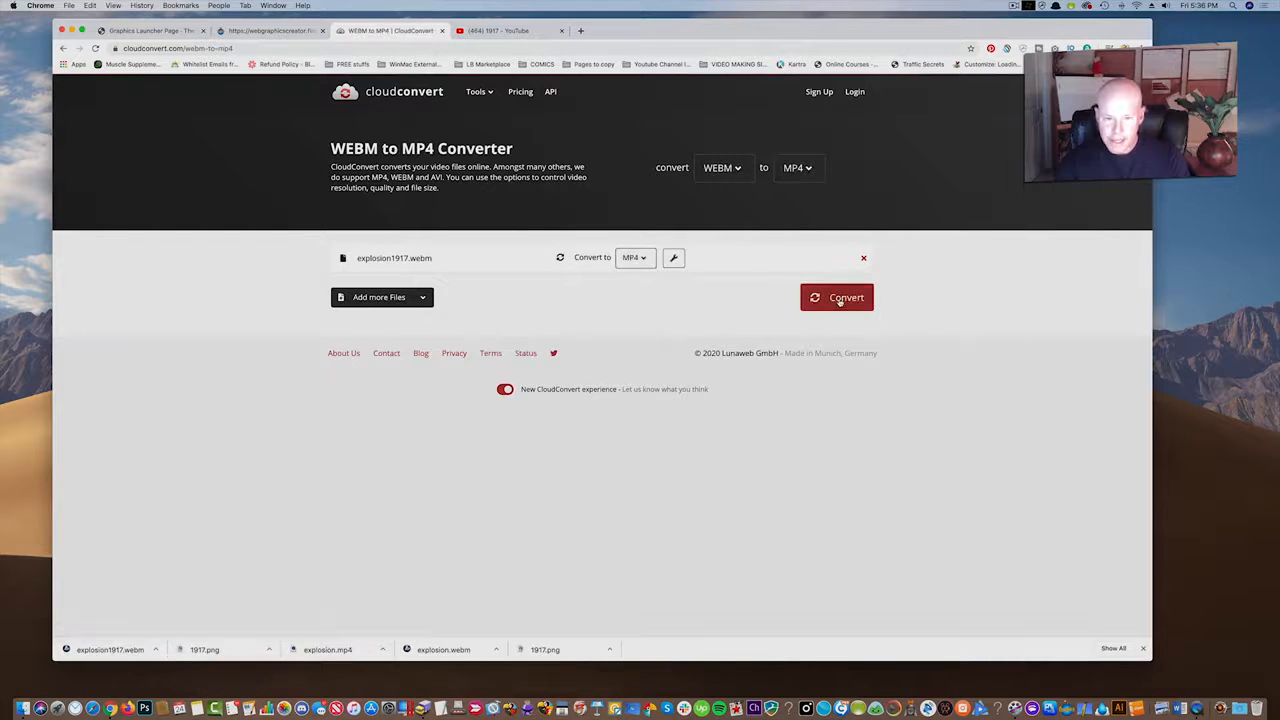
pyautogui.click(840, 299)
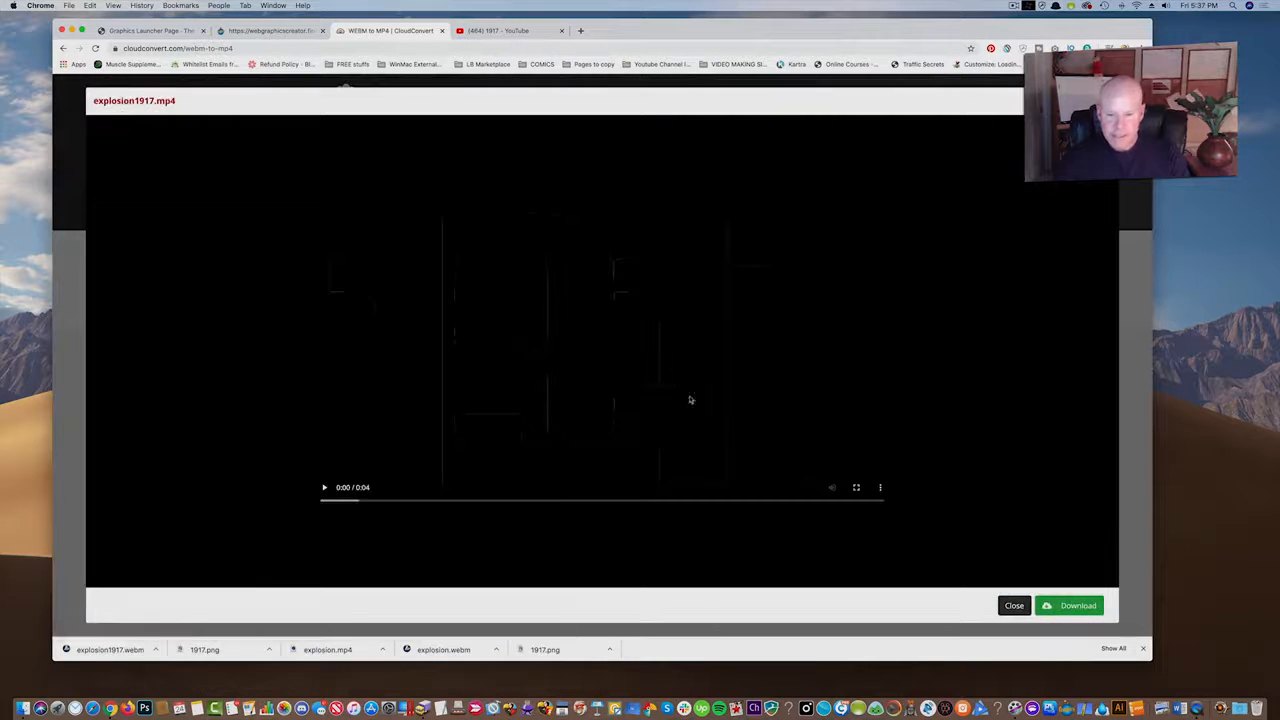
# - Preview and download explosion1917.mp4, closing the converter to return to the 1917 design
pyautogui.click(324, 488)
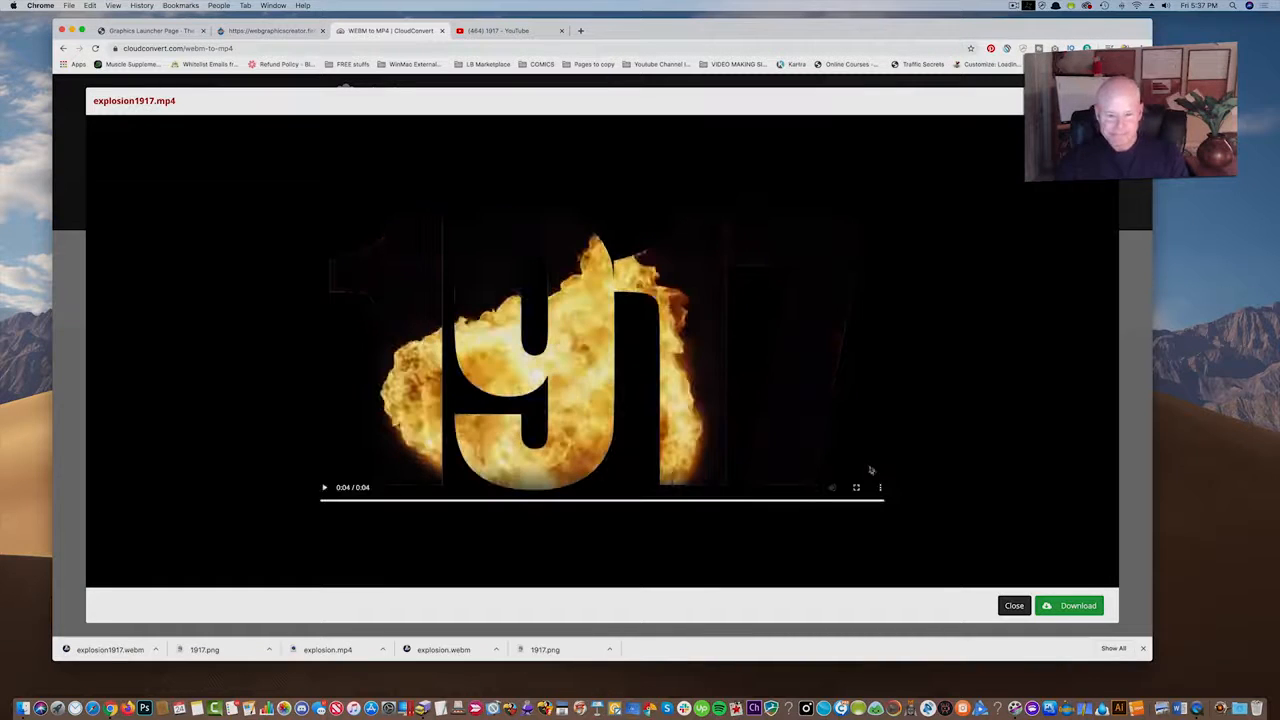
pyautogui.click(1078, 606)
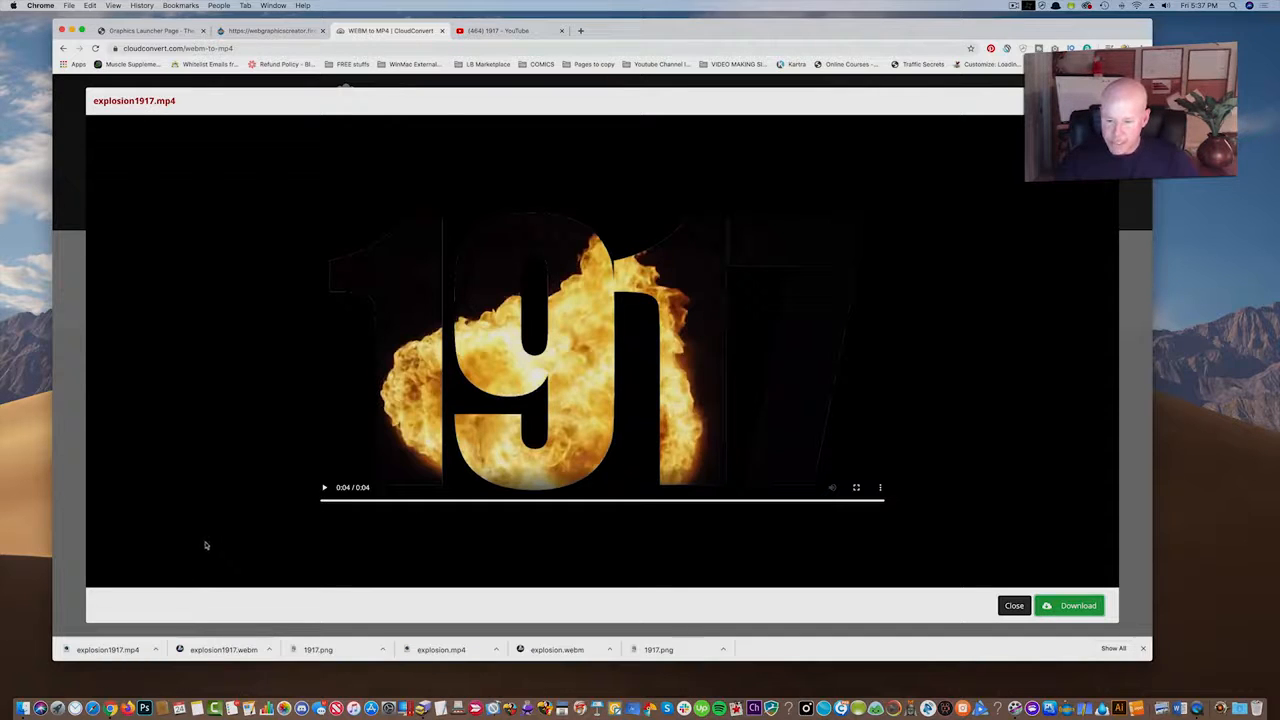
pyautogui.click(60, 397)
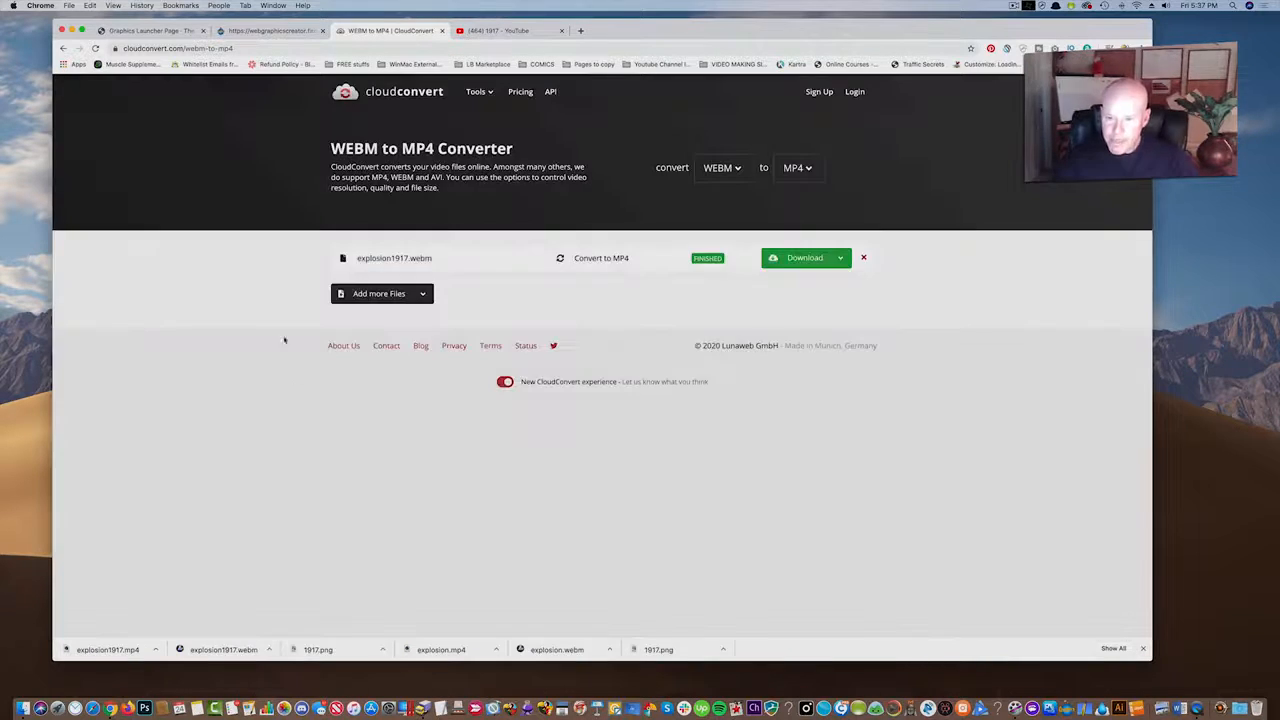
pyautogui.click(442, 31)
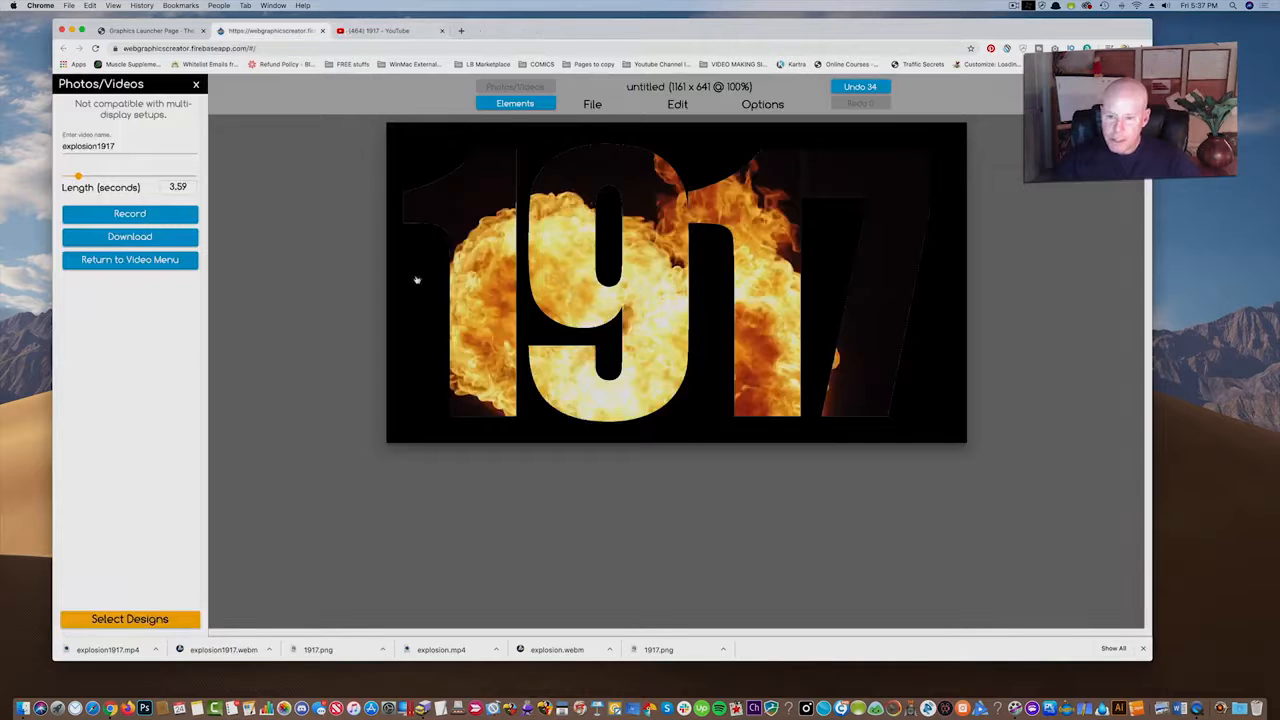